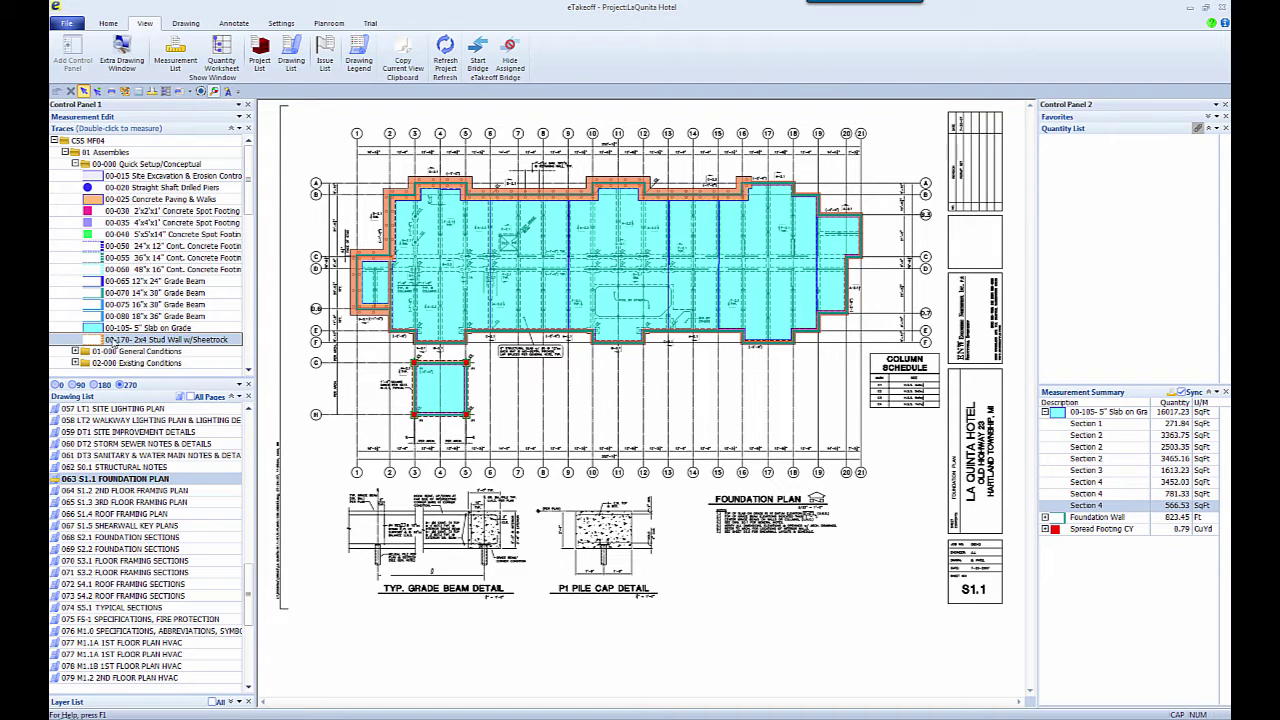
double_click(190, 340)
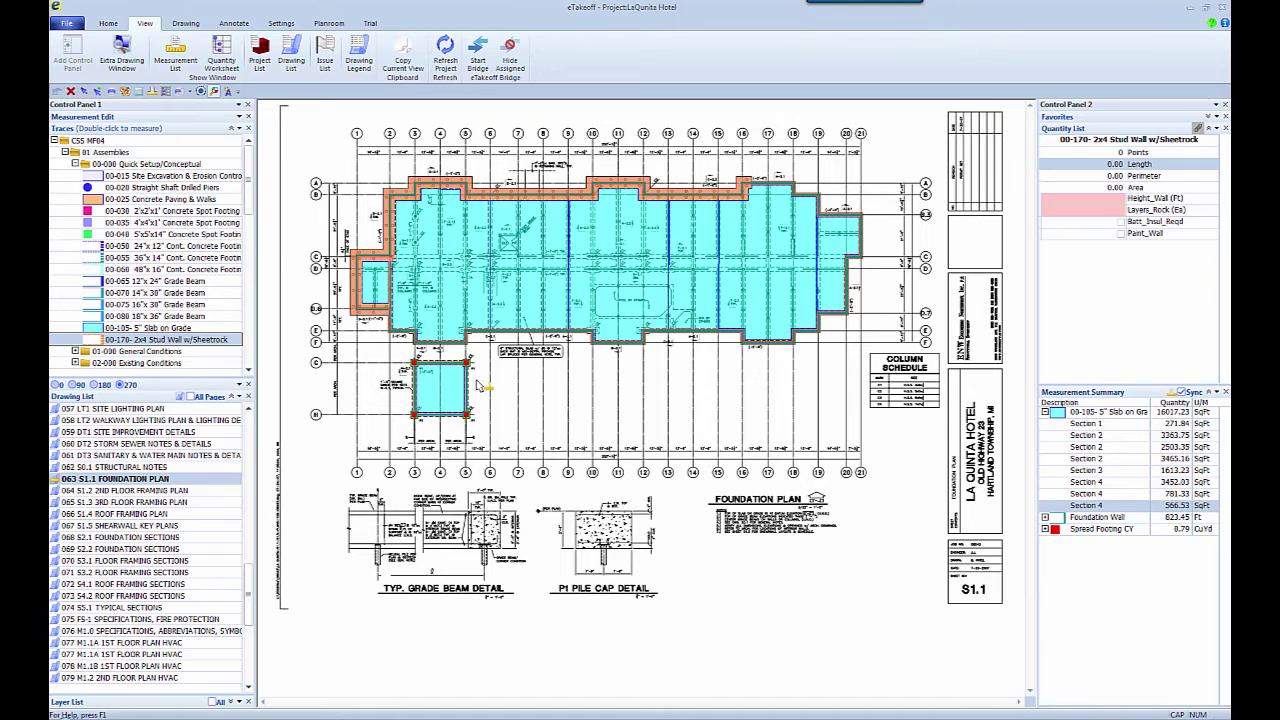
left_click(489, 382)
left_click(731, 385)
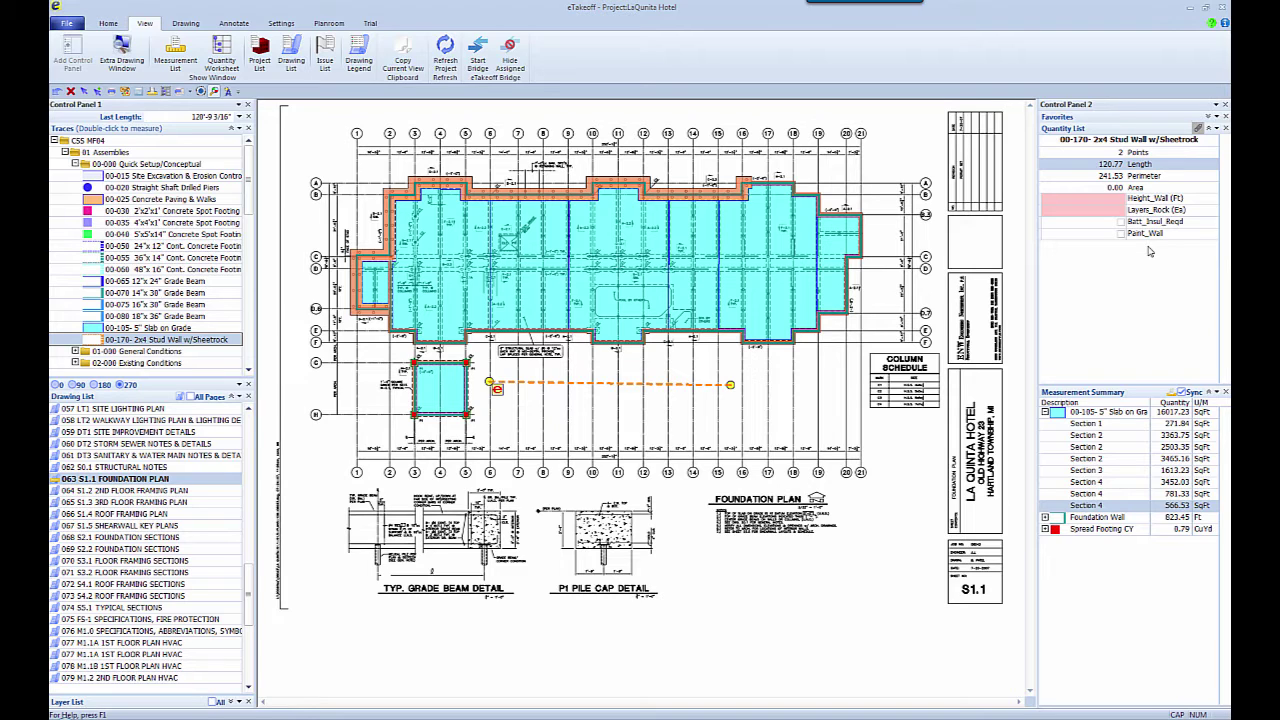
key("Escape")
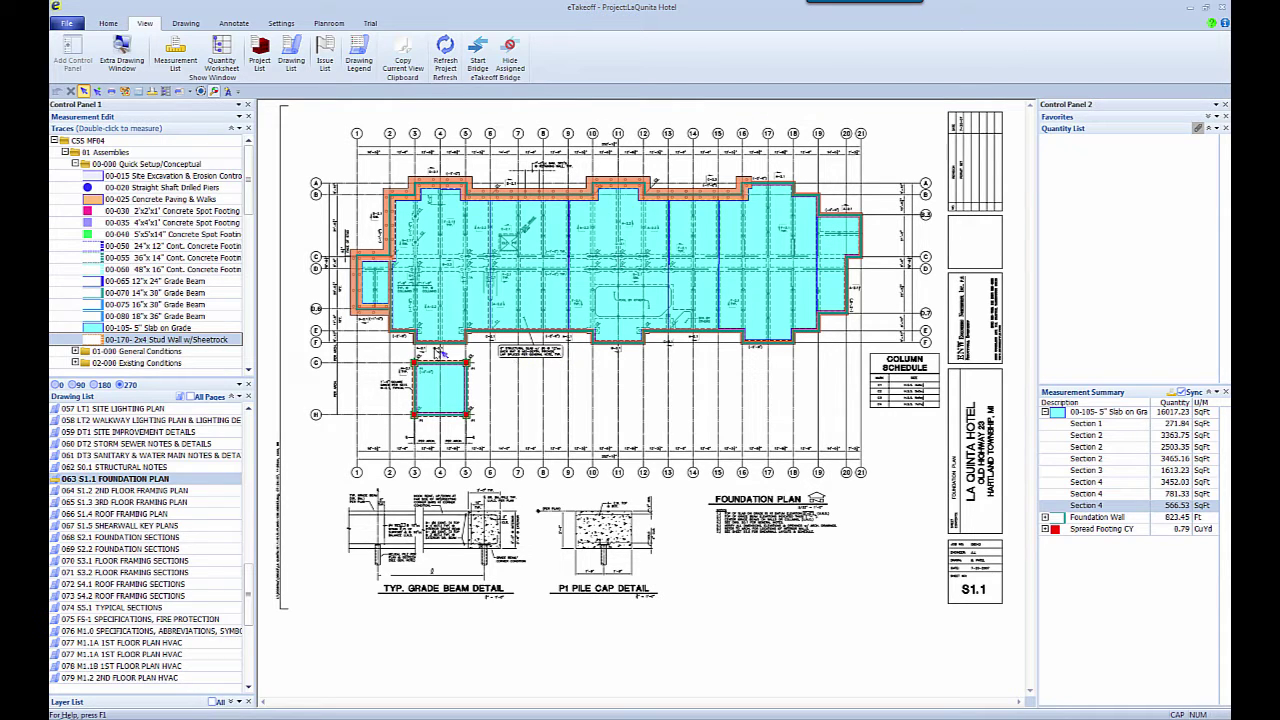
Inspect the quantities and the concrete strength and wire mesh variables of several 5" slab sections on the foundation plan.
left_click(378, 288)
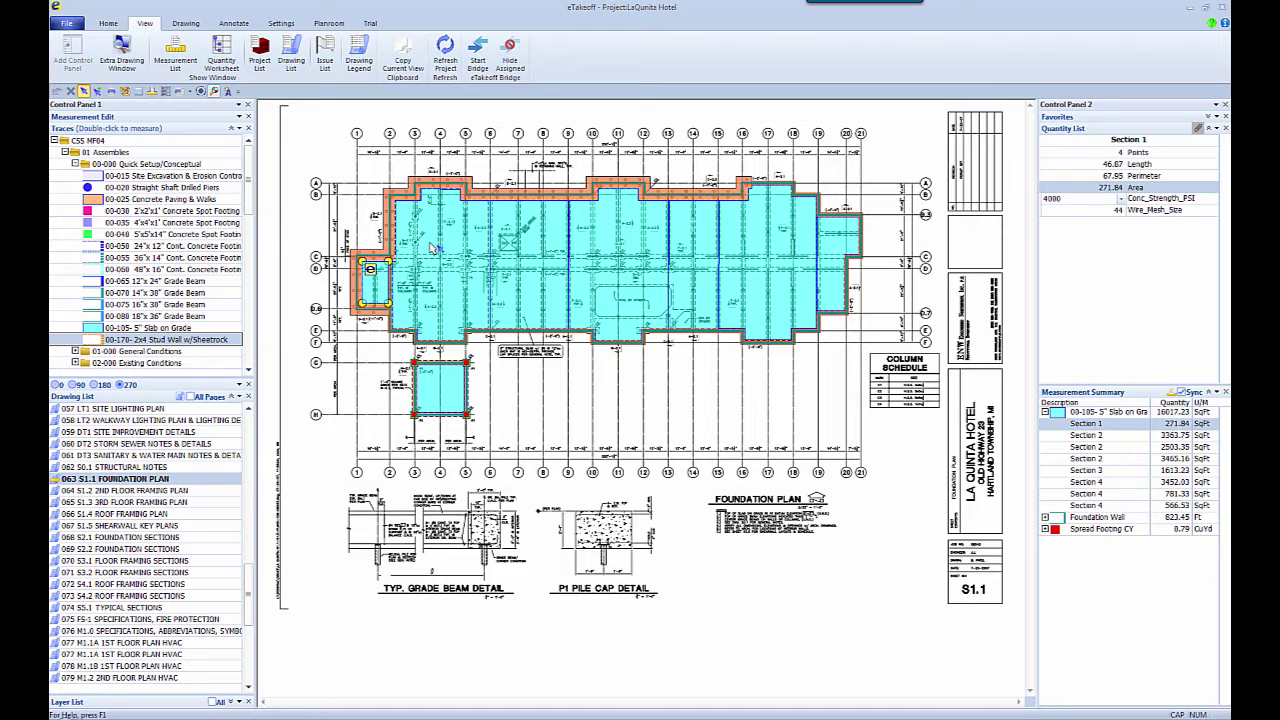
left_click(536, 240)
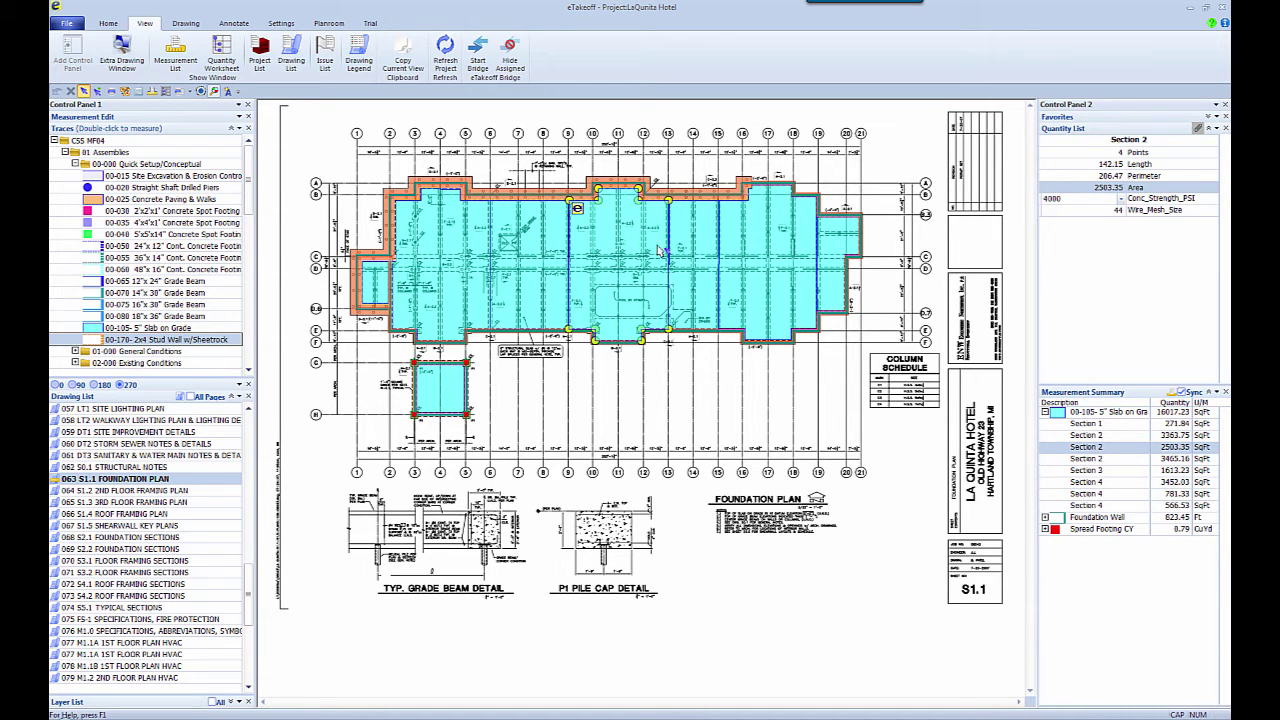
left_click(694, 248)
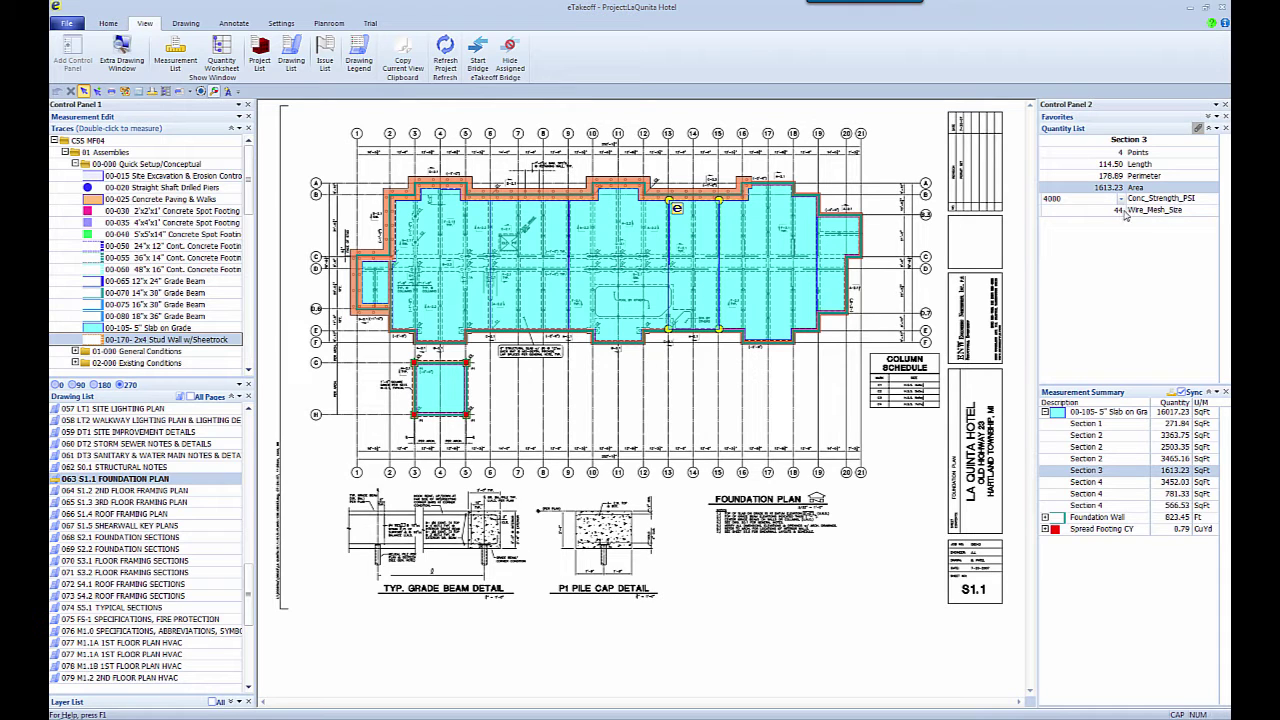
left_click(783, 260)
left_click(452, 392)
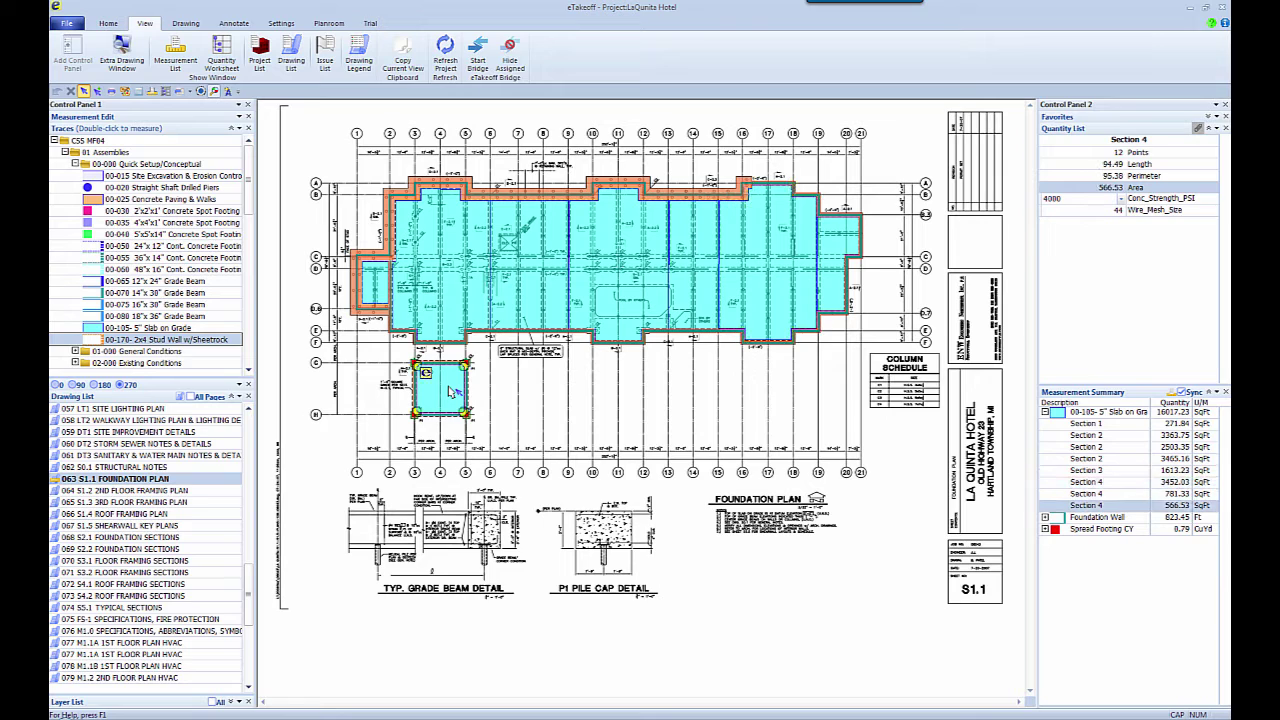
left_click(386, 348)
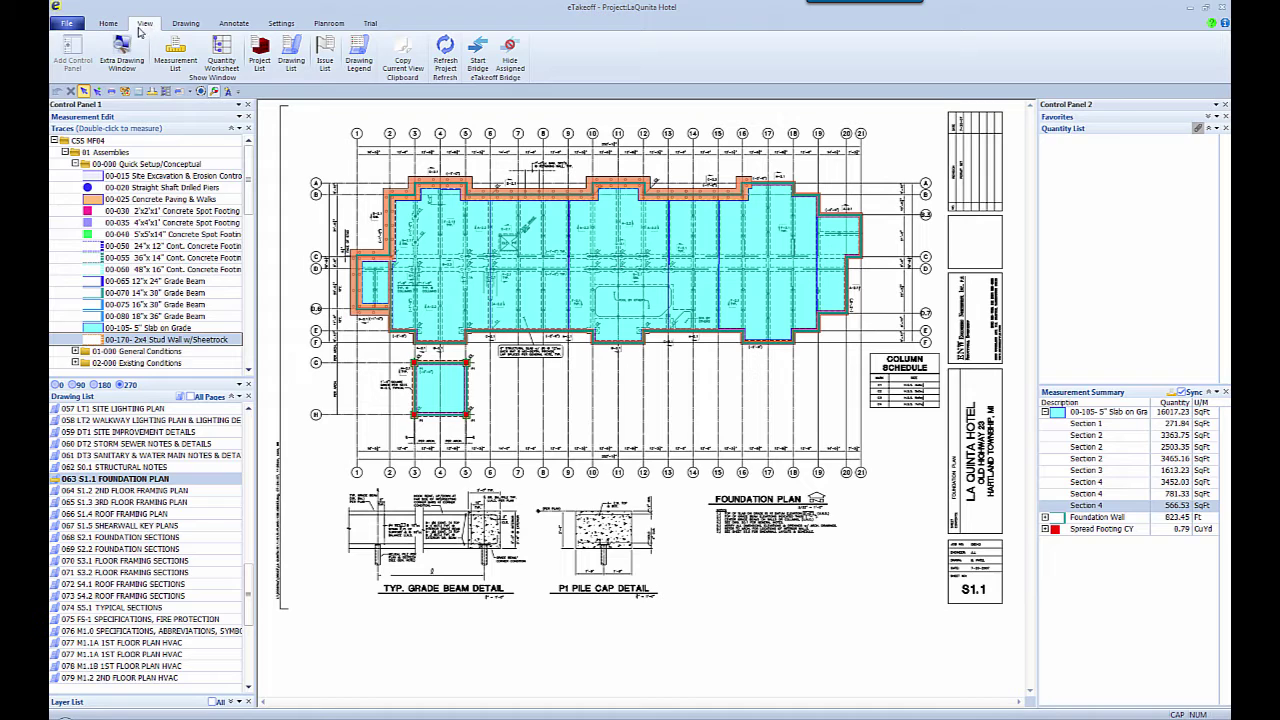
Start the eTakeoff Bridge and create a new bridge named ESTIMATE 4, linked to the SAGE Estimating file Estimate 4.PEE.
left_click(479, 52)
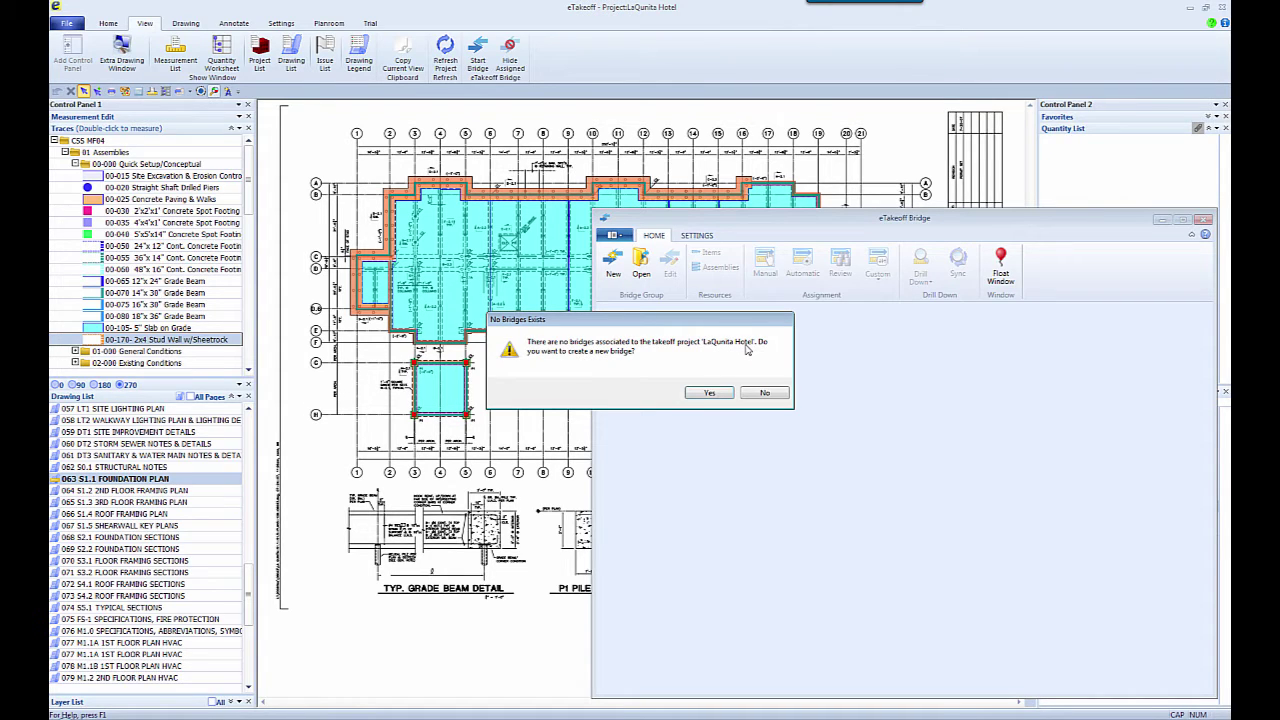
left_click(709, 393)
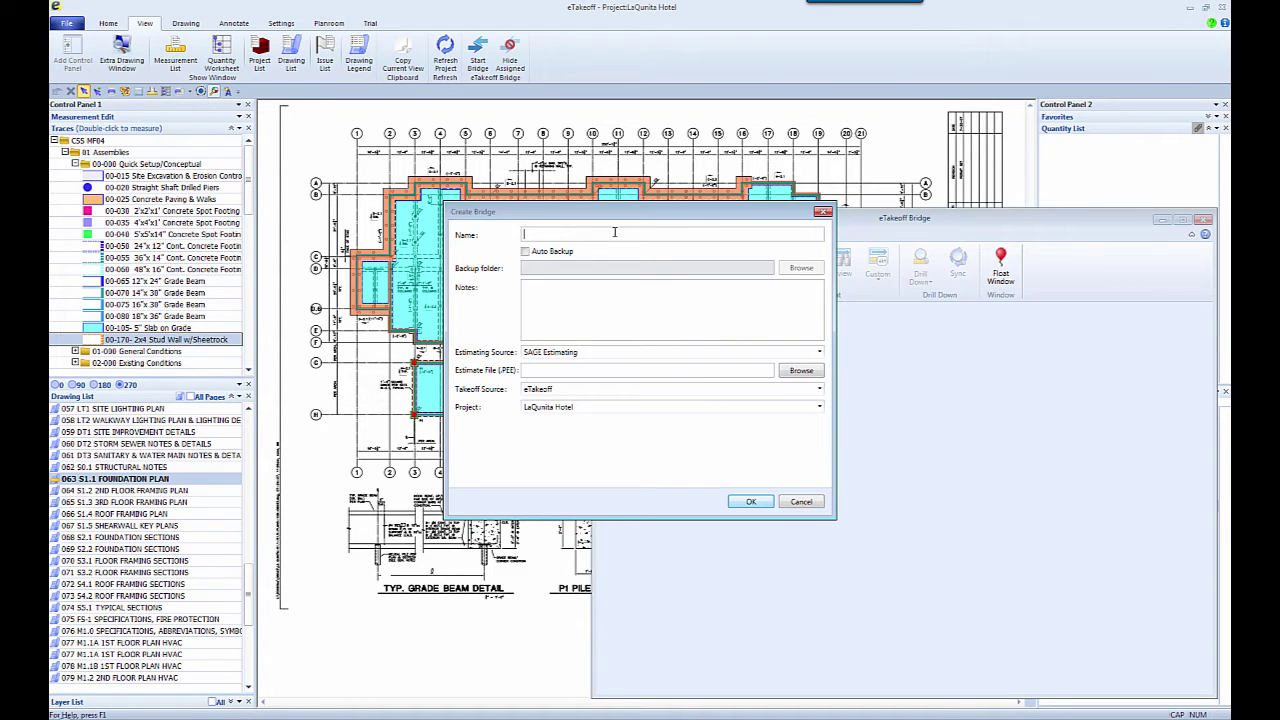
type("ESTIMATE 4")
left_click(803, 371)
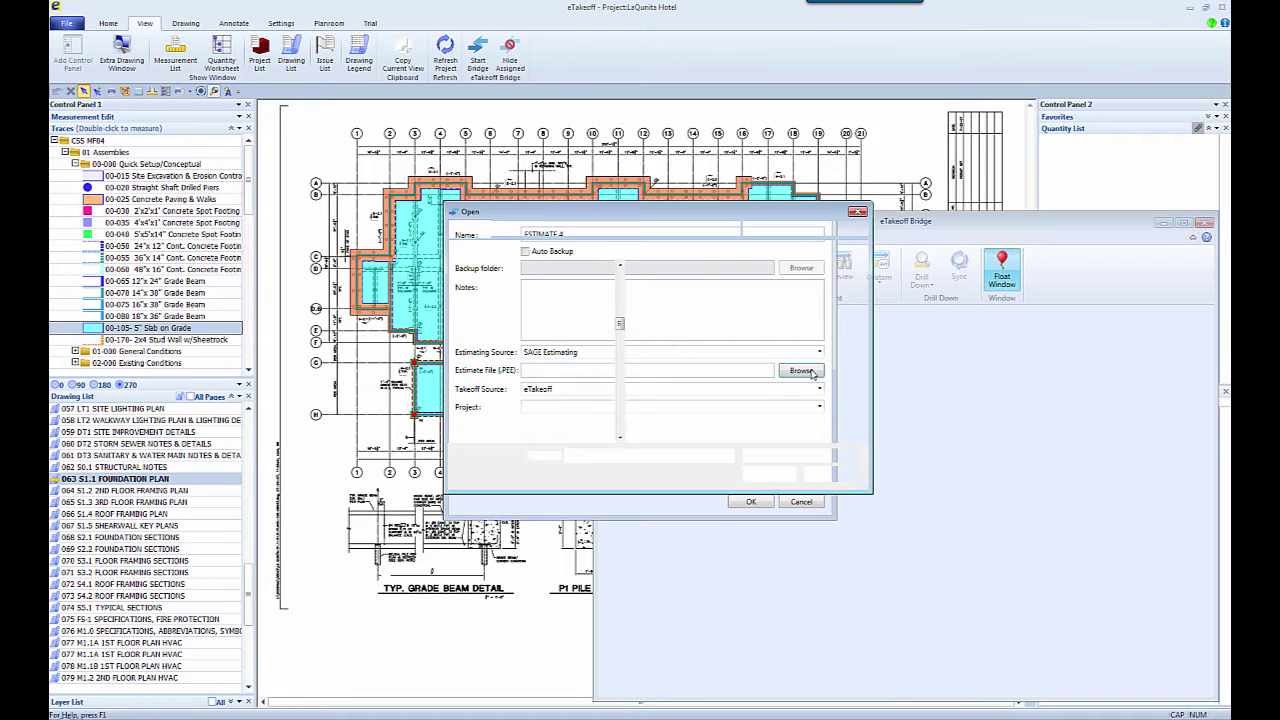
left_click(748, 300)
left_click(768, 474)
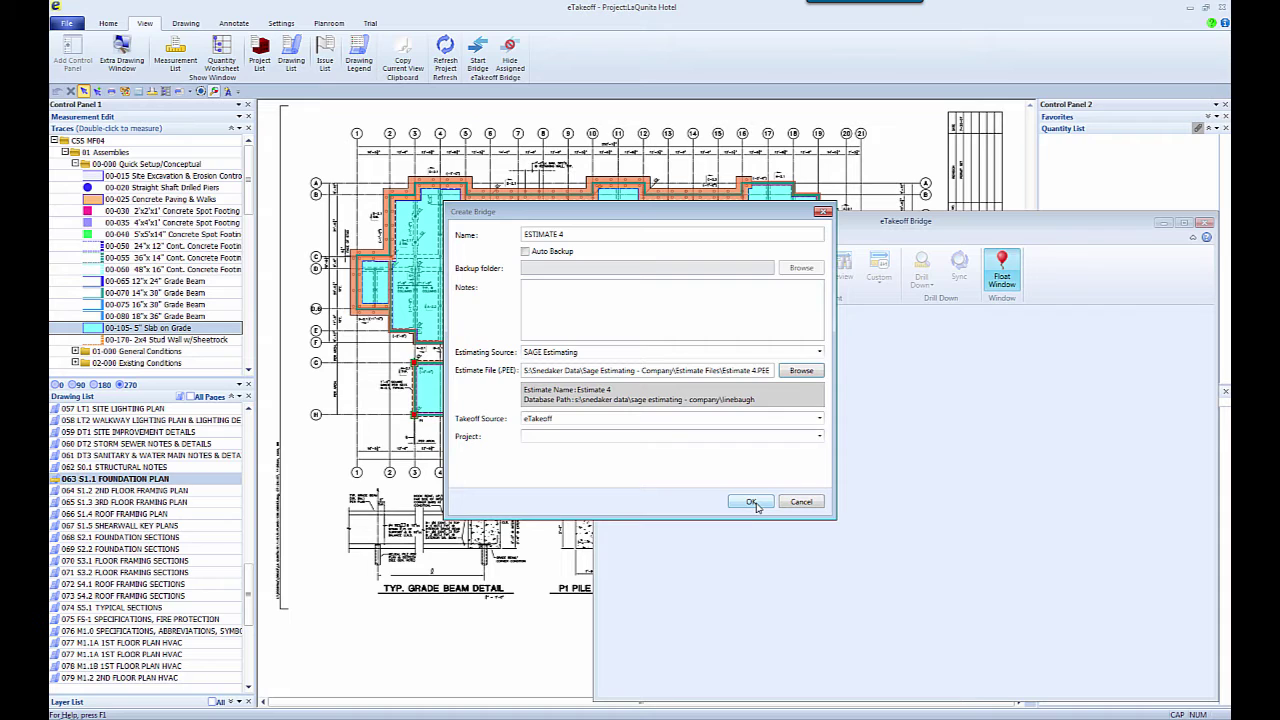
left_click(752, 502)
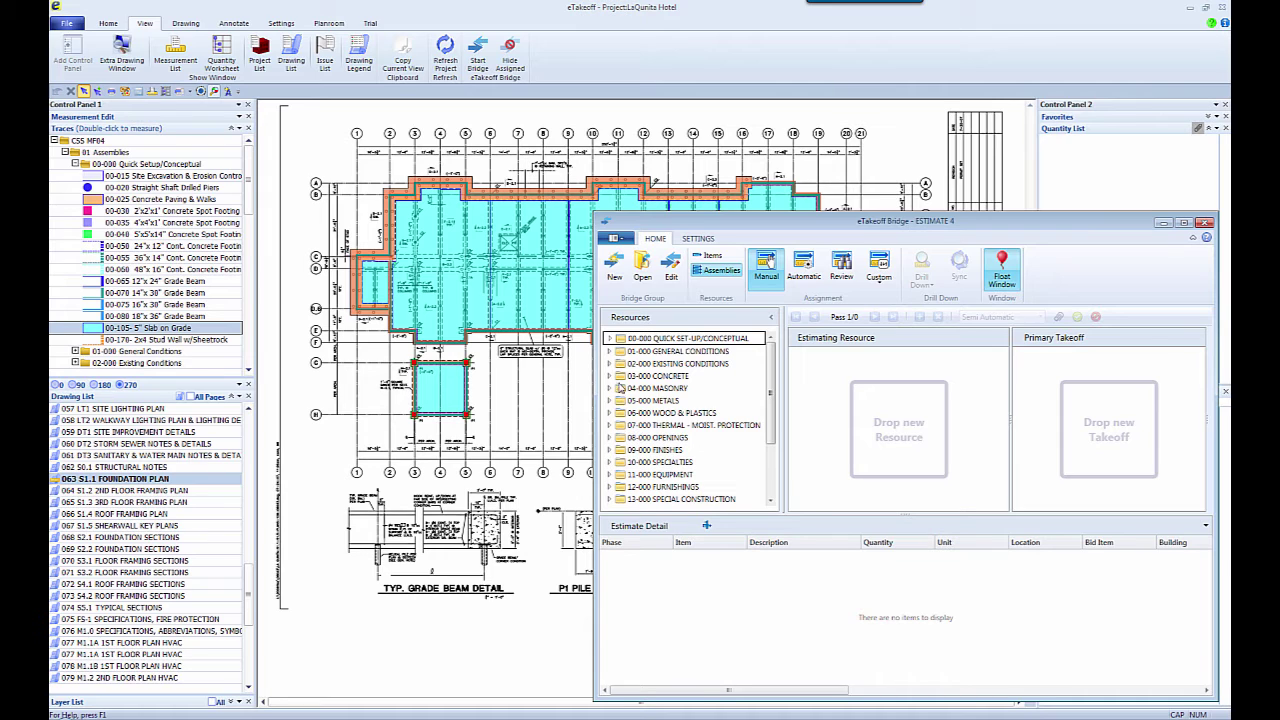
Assign the Section 1 slab measurement to the 00-105 5" Slab On Grade assembly under 00-000 Quick Set-up/Conceptual.
left_click(610, 339)
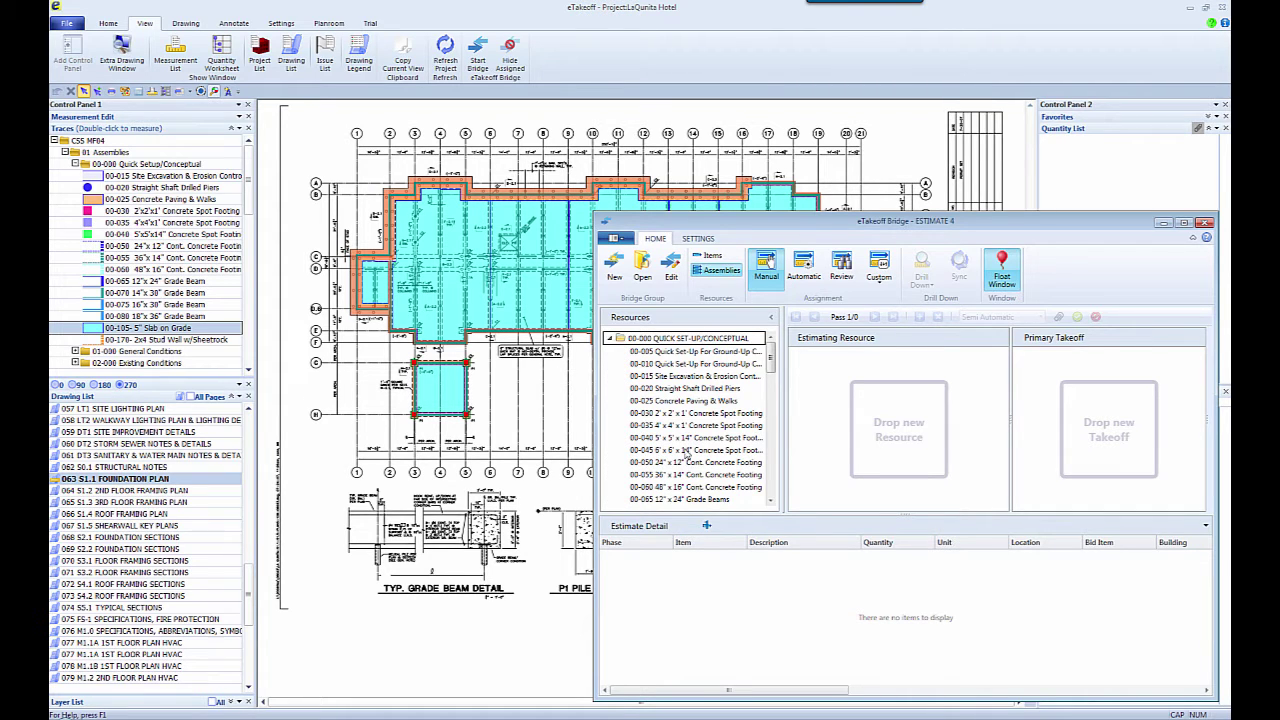
scroll(772, 380, "down", 1)
scroll(771, 379, "down", 4)
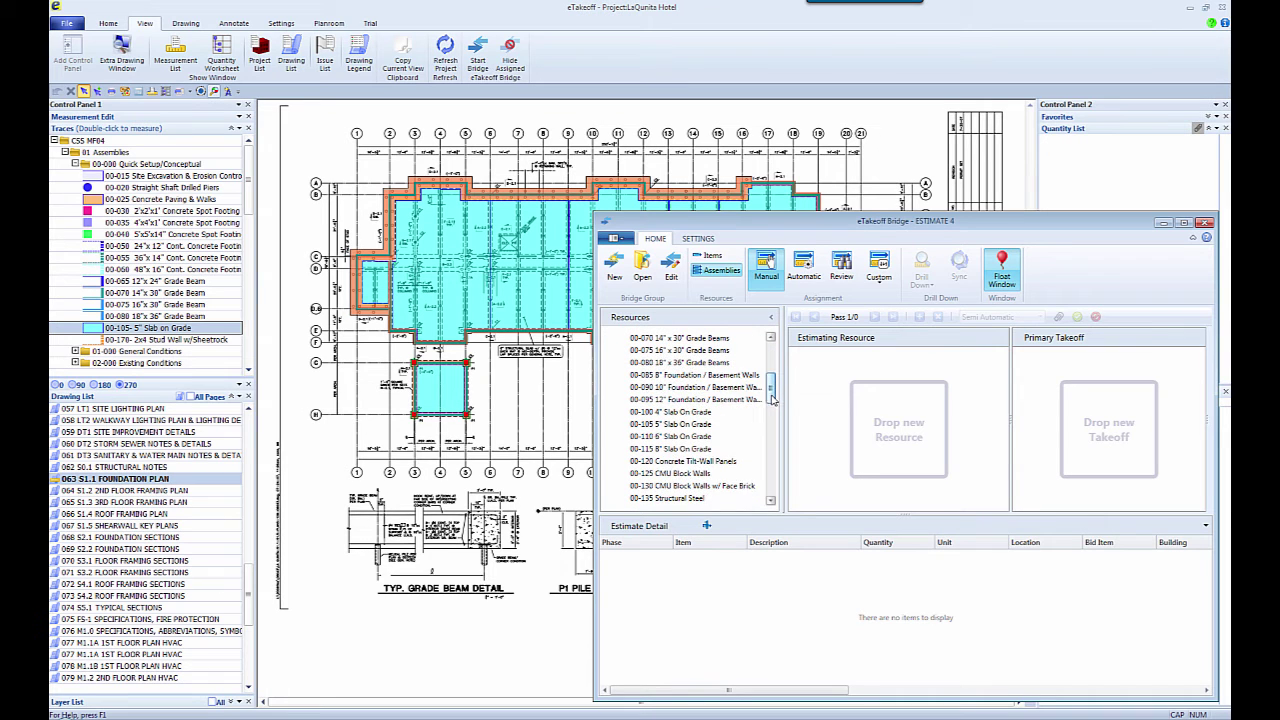
left_click(664, 412)
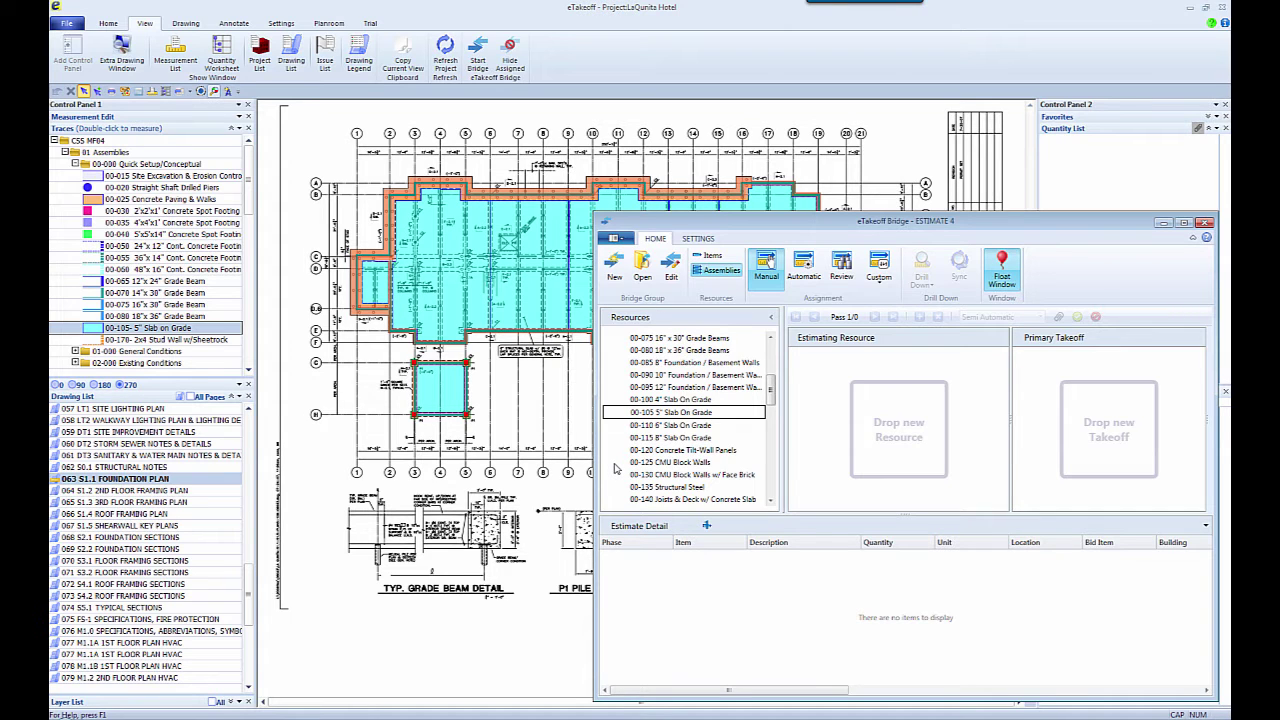
left_click(378, 289)
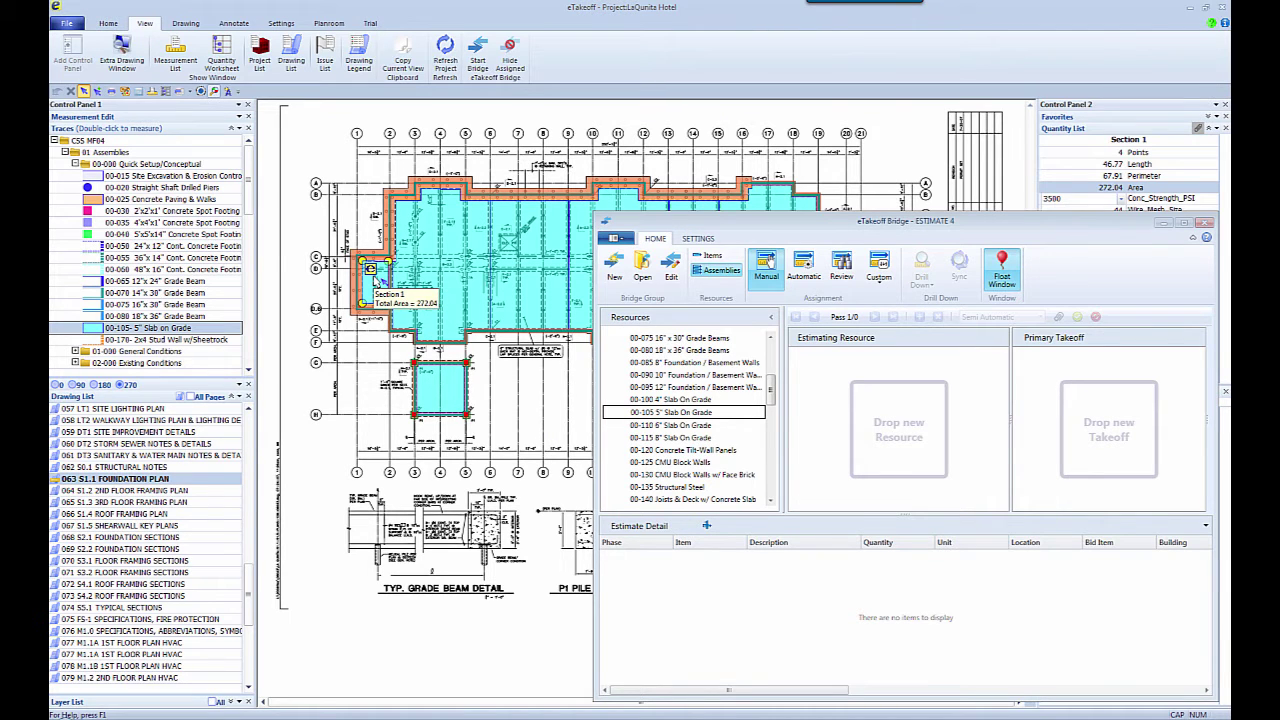
left_click(678, 413)
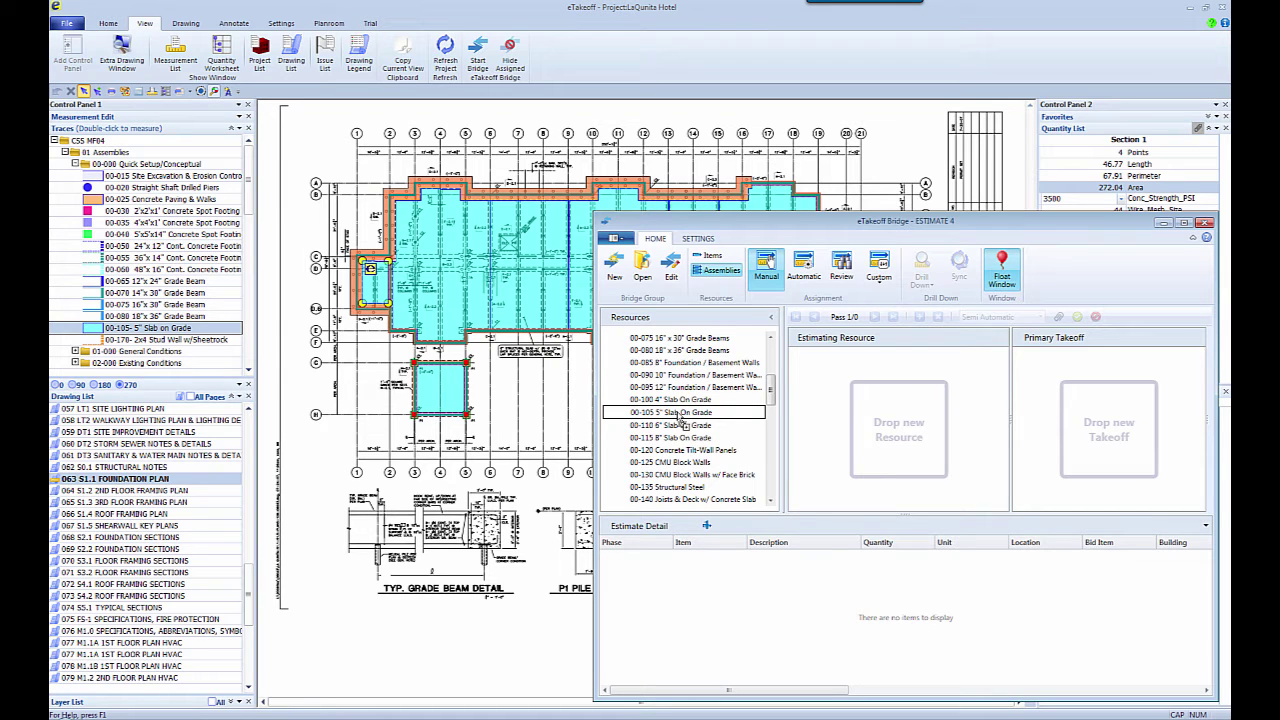
double_click(678, 413)
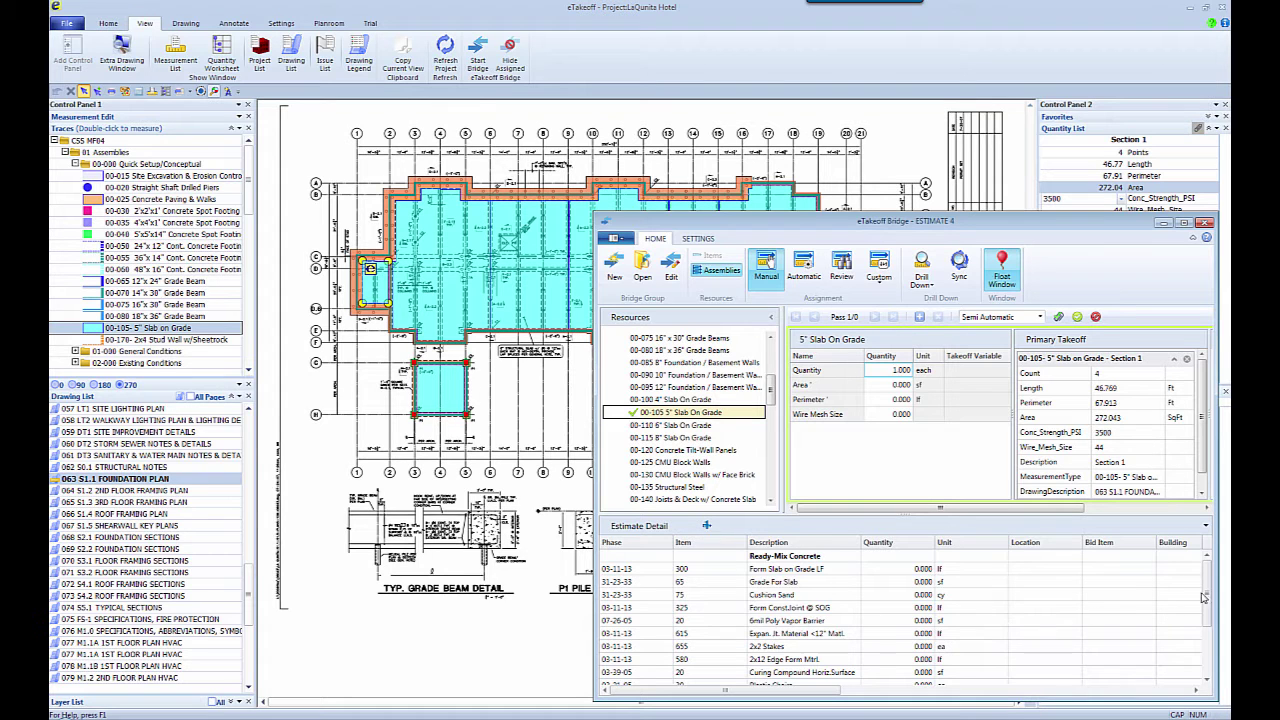
Map the takeoff's Area, Conc_Strength_PSI, Perimeter and Wire_Mesh_Size to the matching variables of the 5" Slab On Grade assembly.
left_click_drag(1206, 598, 1208, 570)
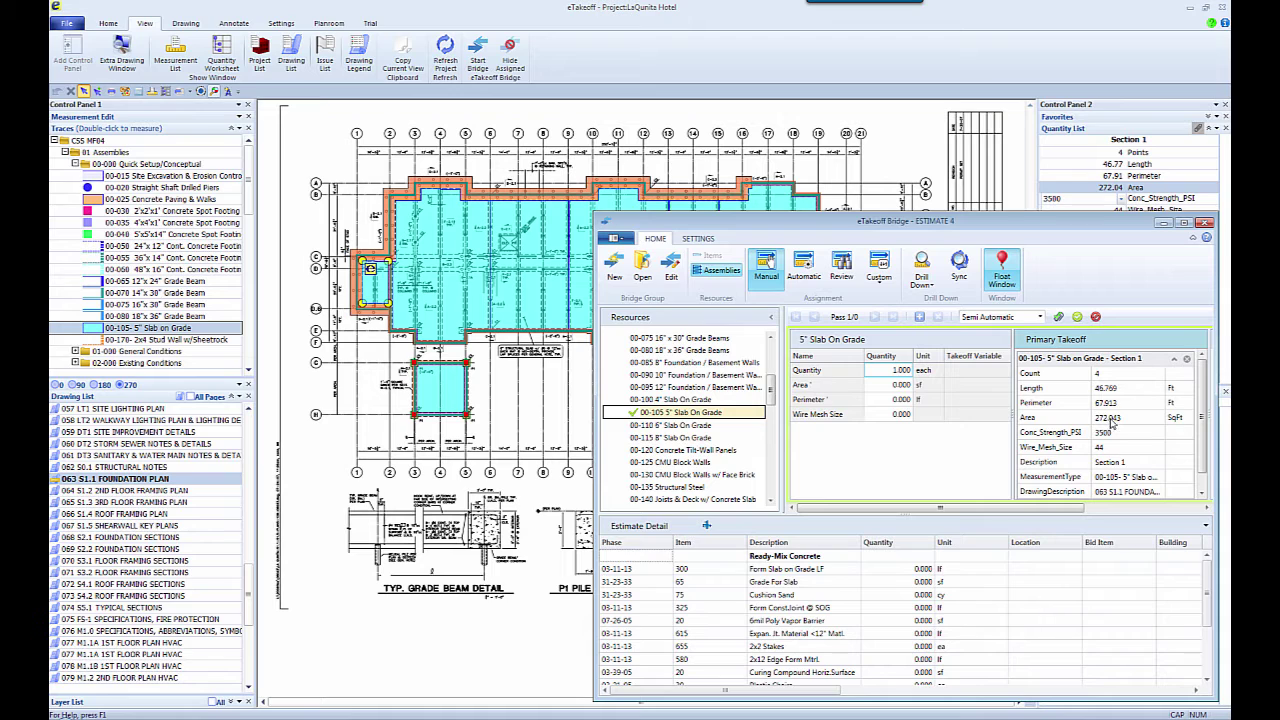
left_click_drag(1068, 416, 898, 392)
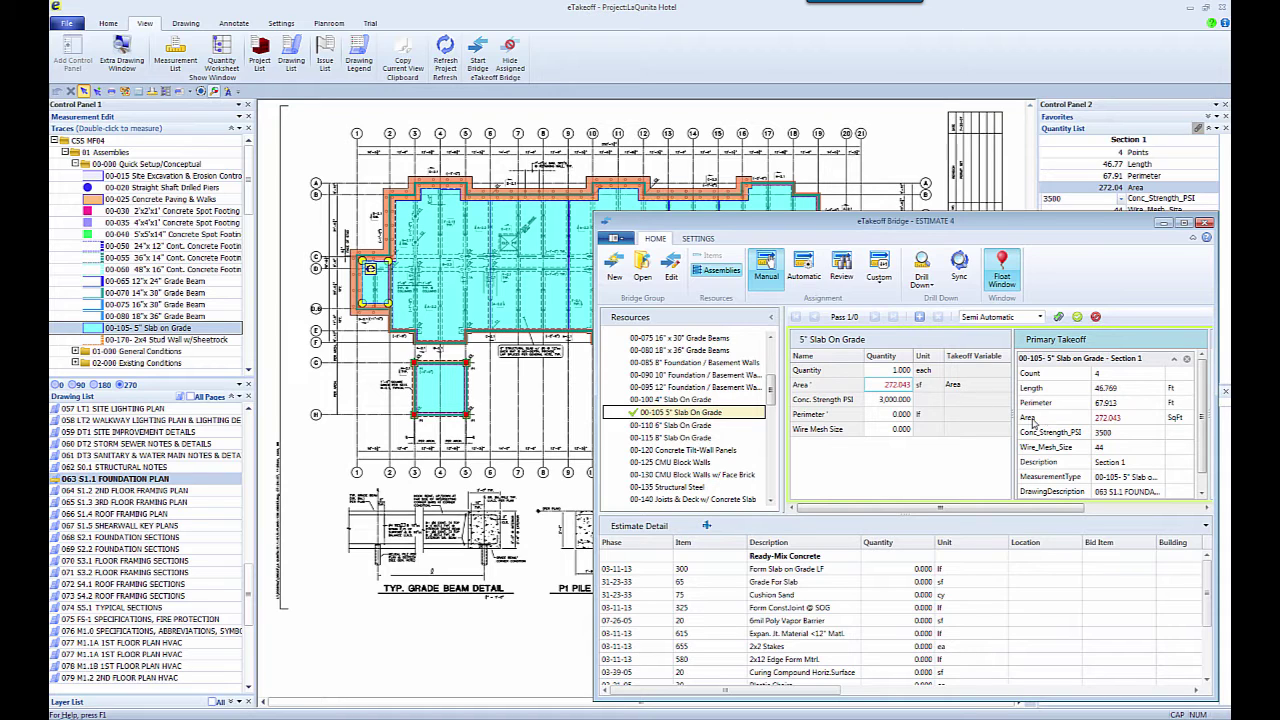
left_click_drag(1117, 437, 910, 404)
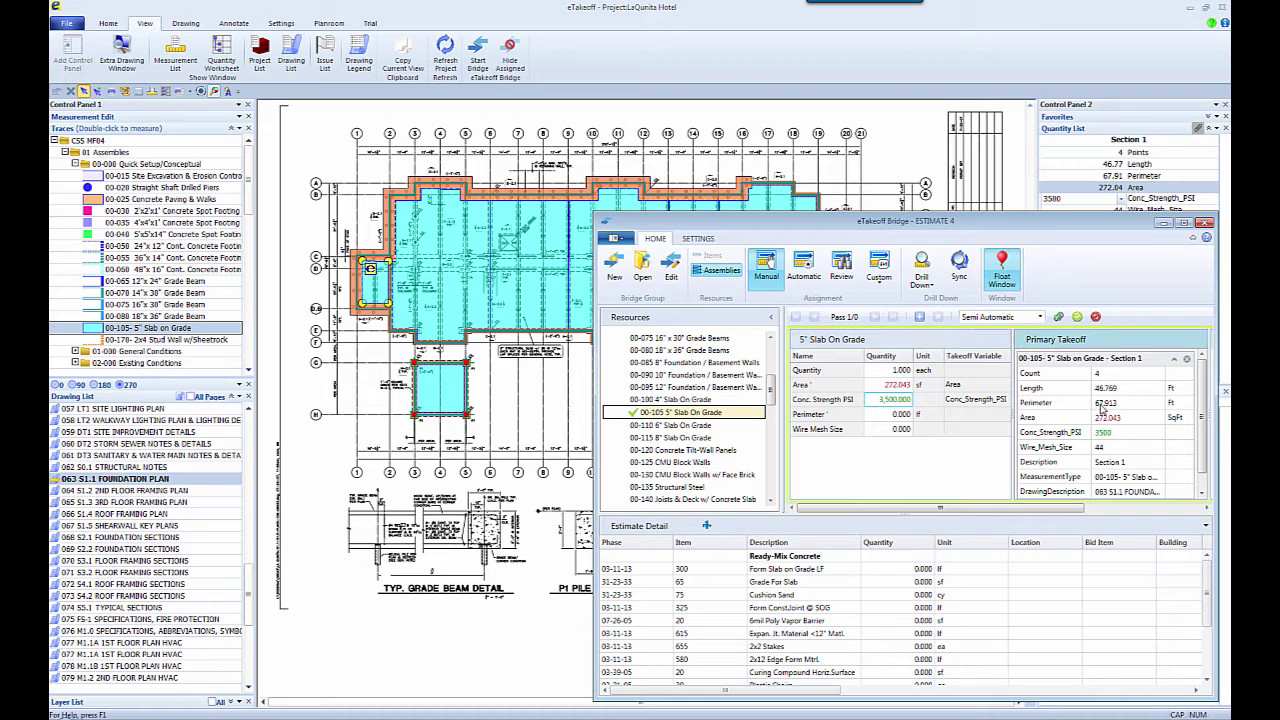
left_click_drag(1112, 404, 896, 415)
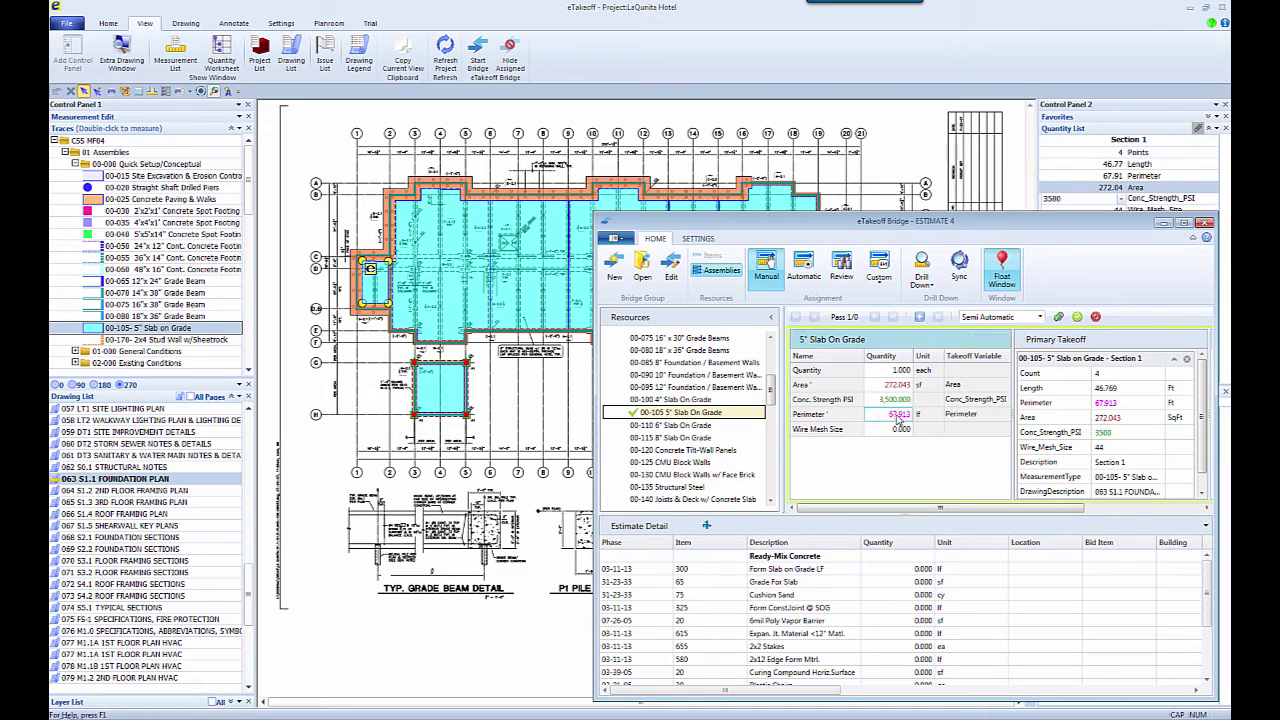
left_click_drag(1108, 453, 896, 430)
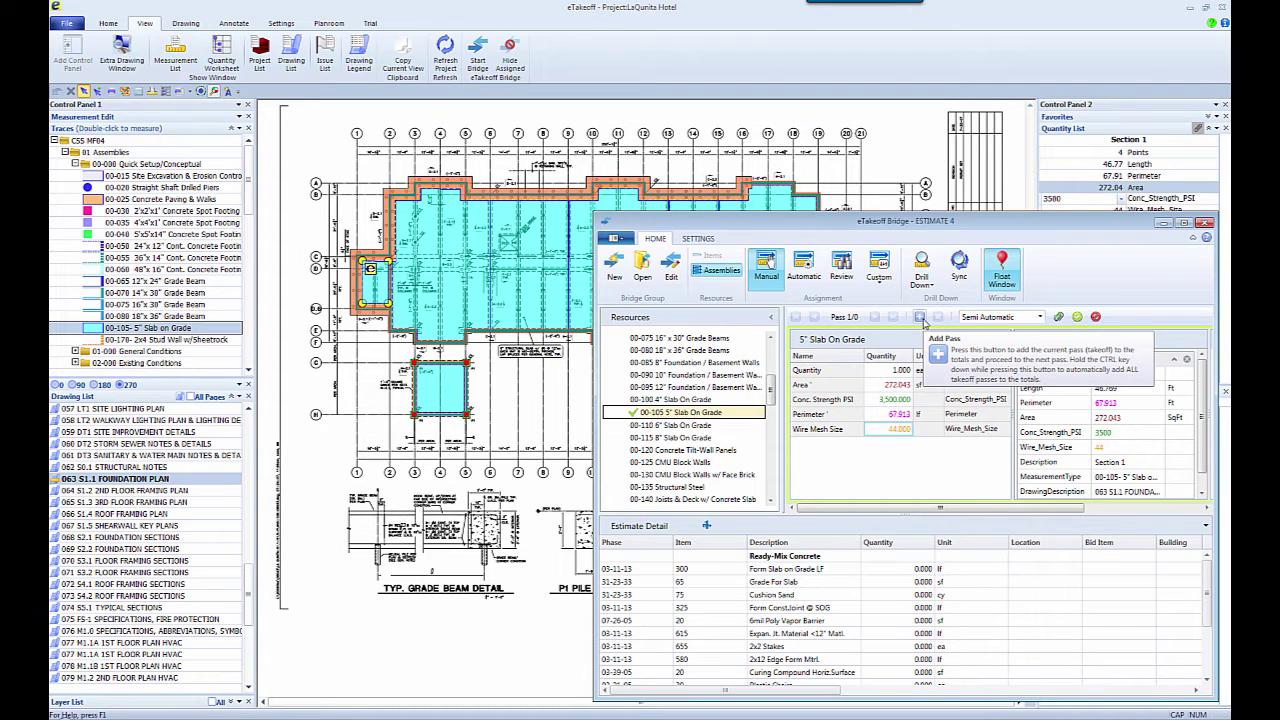
Add the Section 1 pass to the totals, review the generated item quantities and save the takeoff to the estimate.
left_click(919, 317)
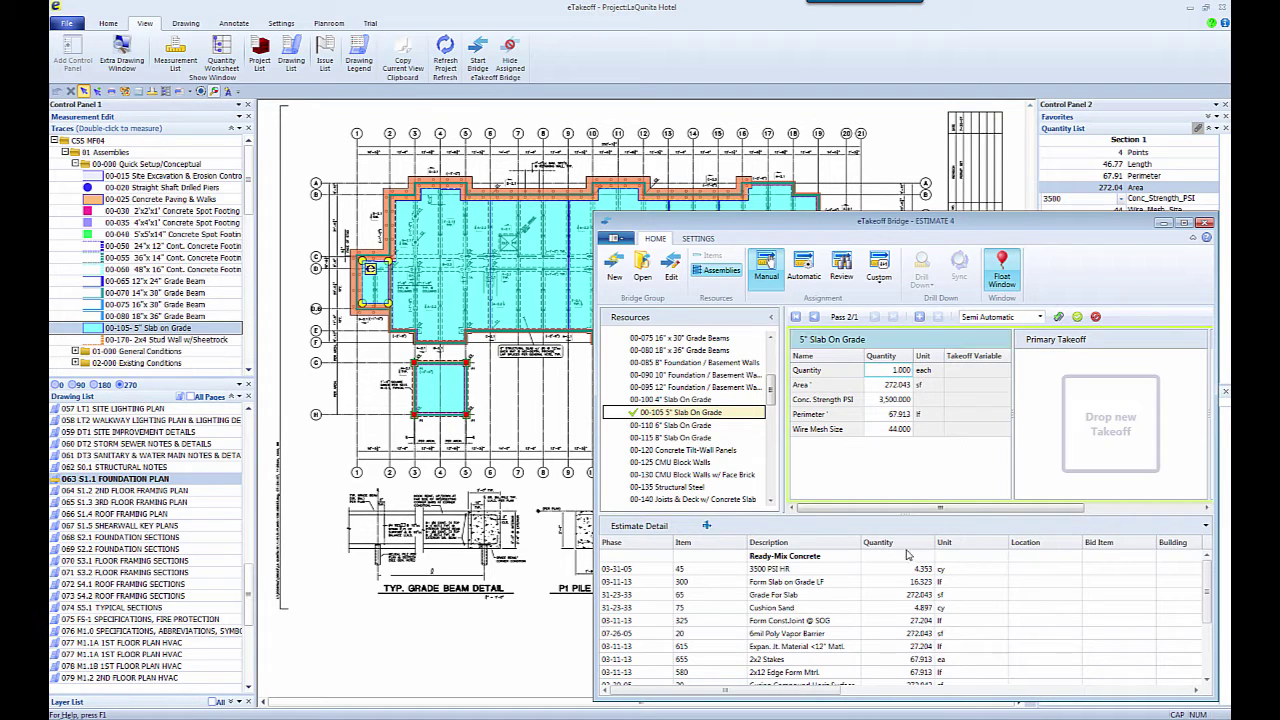
left_click_drag(1207, 594, 1210, 563)
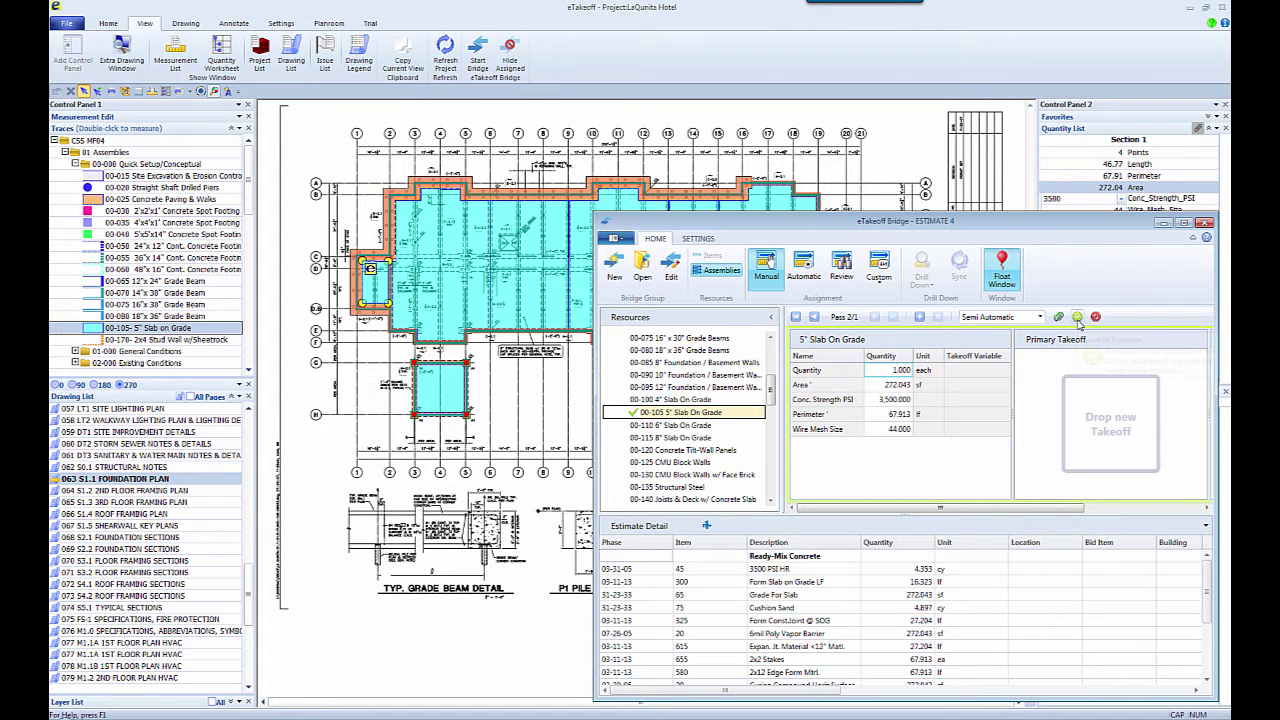
left_click(1077, 318)
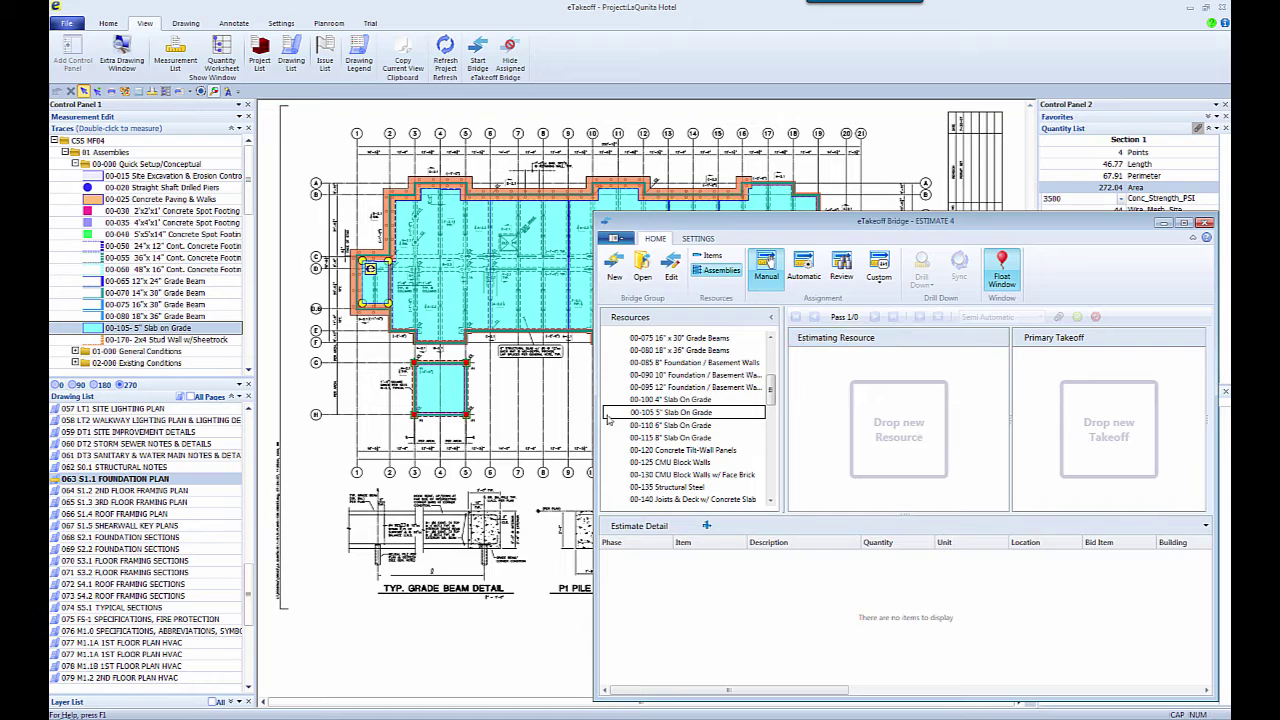
left_click(574, 421)
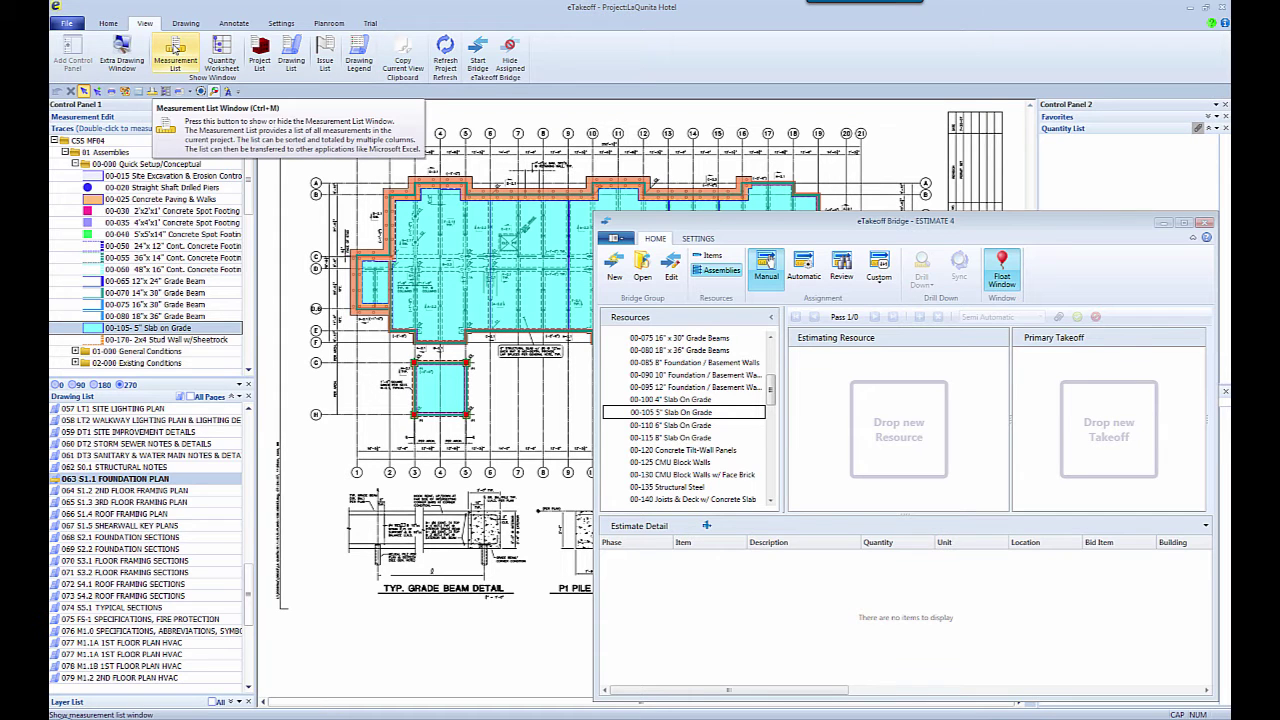
Open the Measurement List and assign its three Section 2 slab measurements to the 00-105 5" Slab On Grade assembly.
left_click(176, 55)
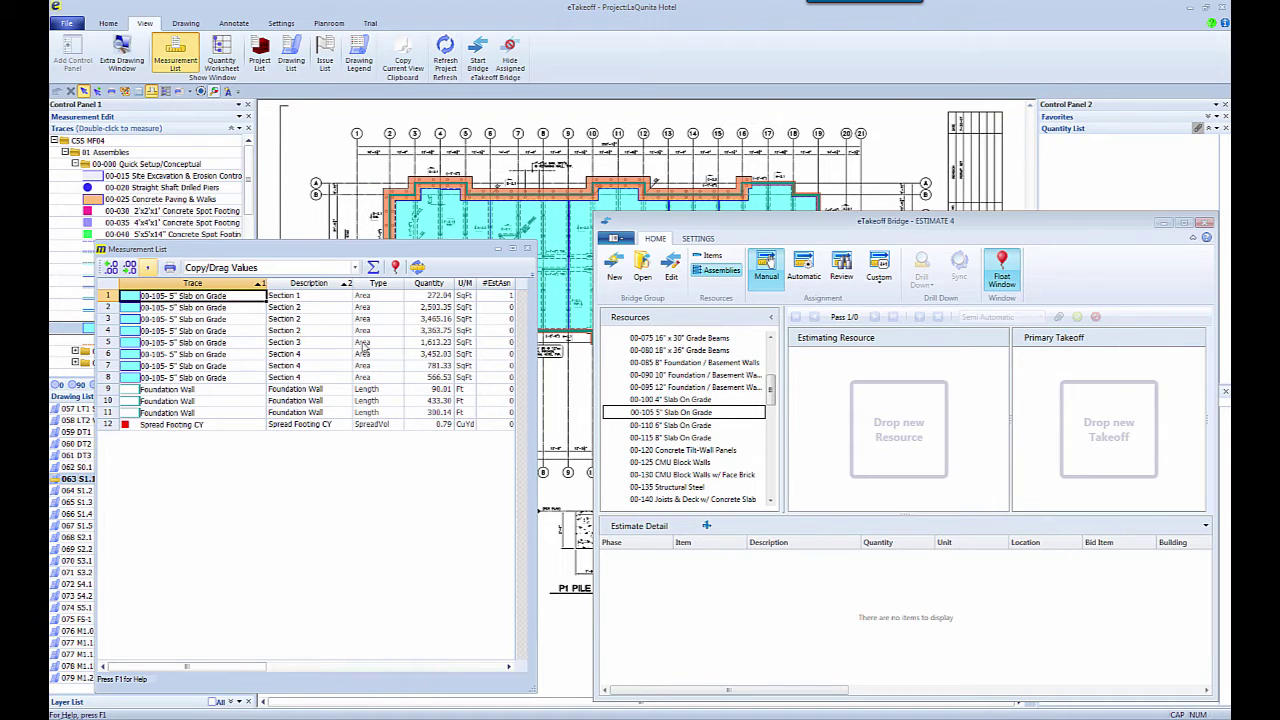
left_click(443, 308)
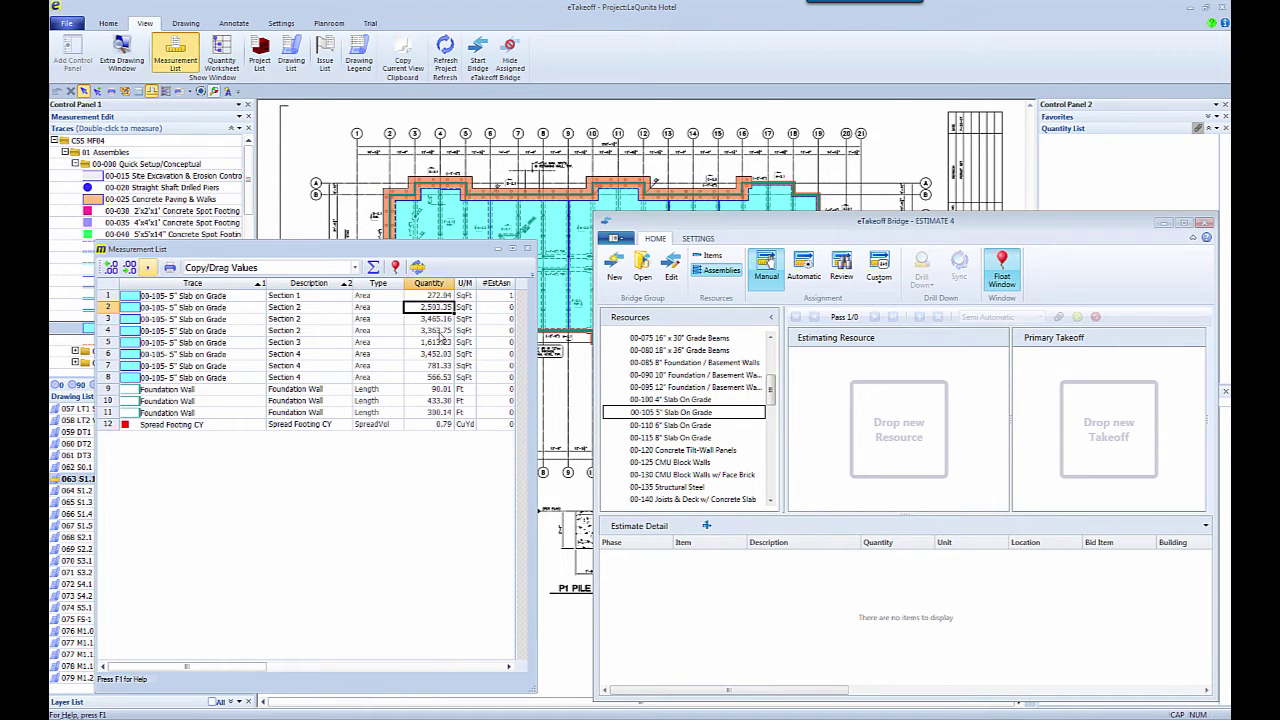
left_click(440, 332, "shift")
left_click_drag(428, 325, 668, 418)
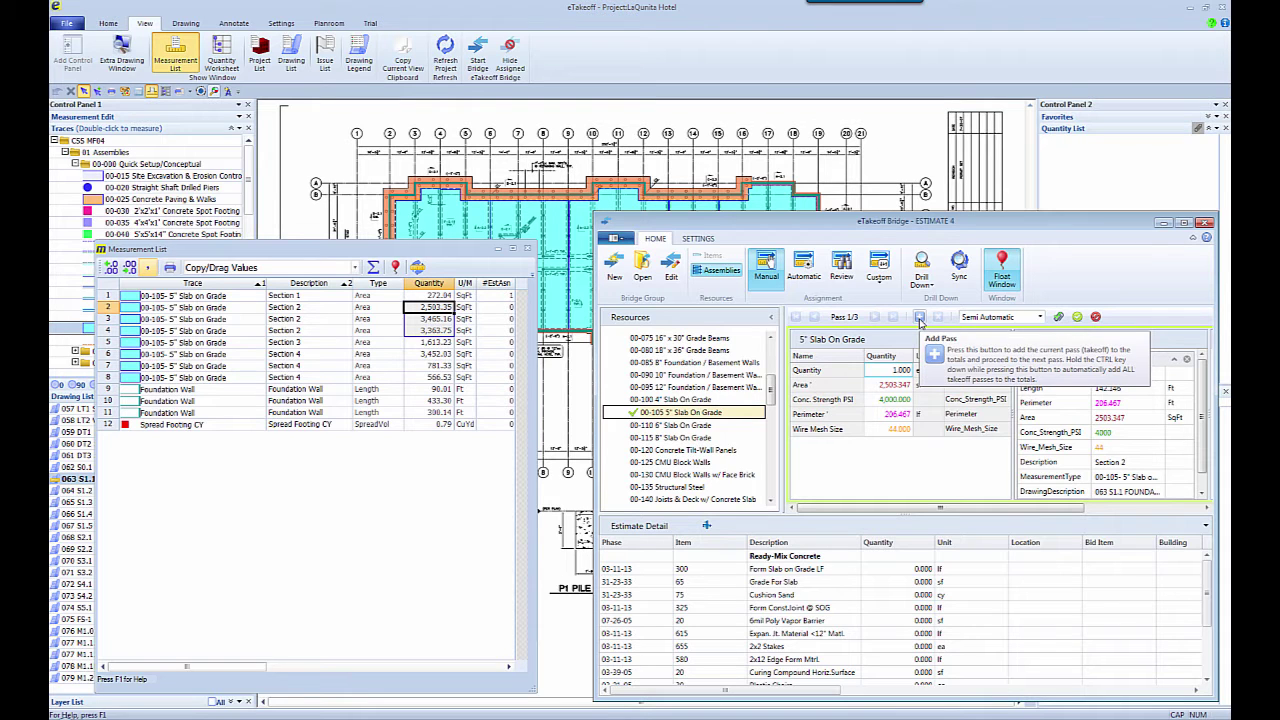
Add all three Section 2 passes to the totals and save the takeoff with its assignment mode set to Fully Automatic.
left_click(921, 320)
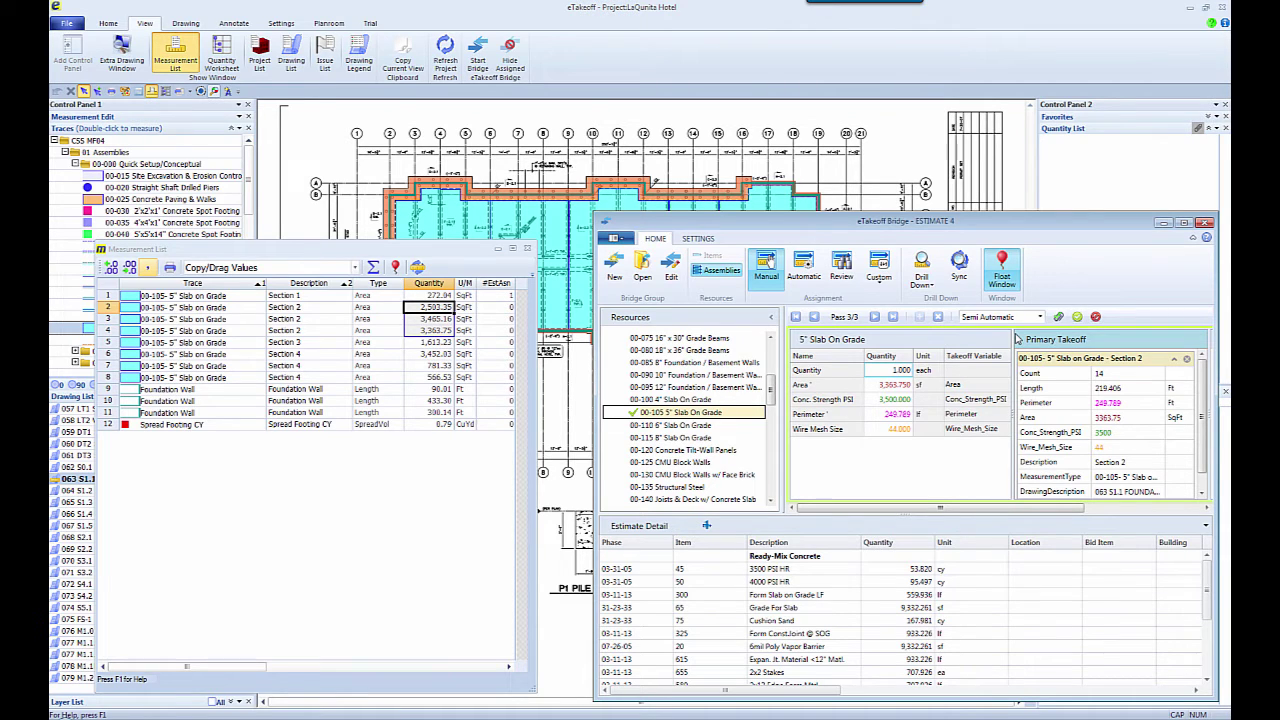
left_click(1040, 317)
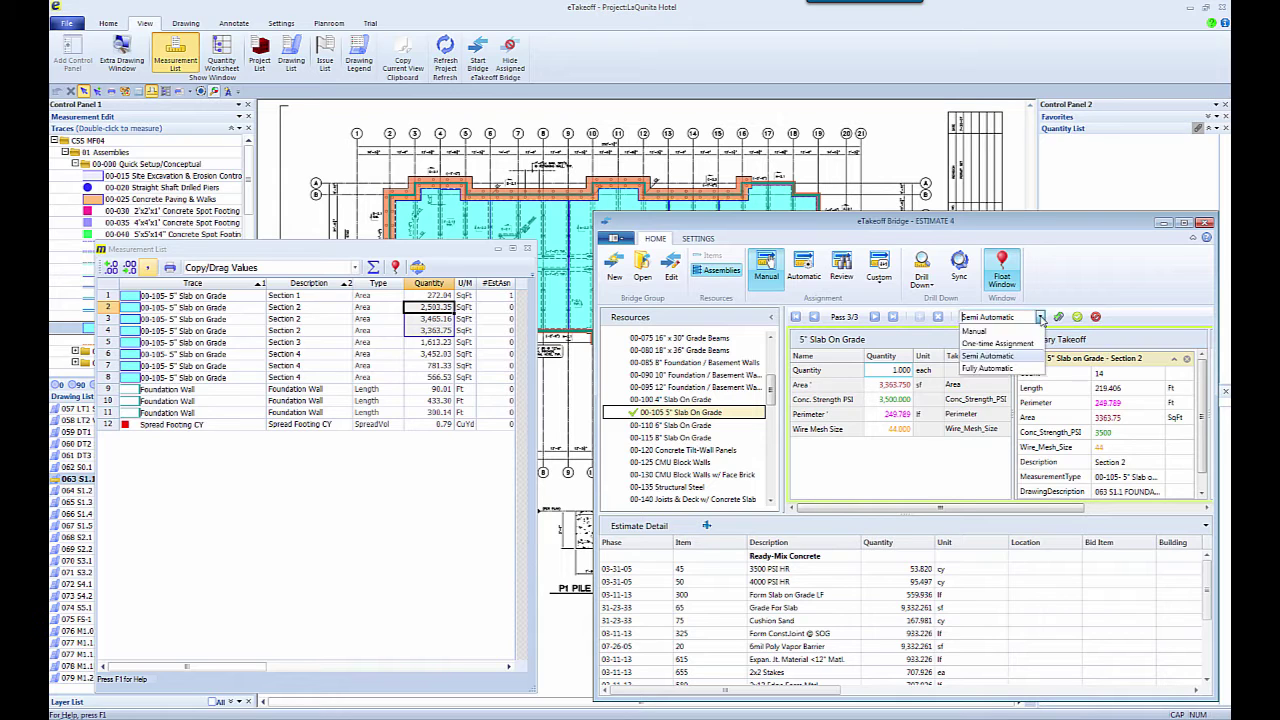
left_click(997, 369)
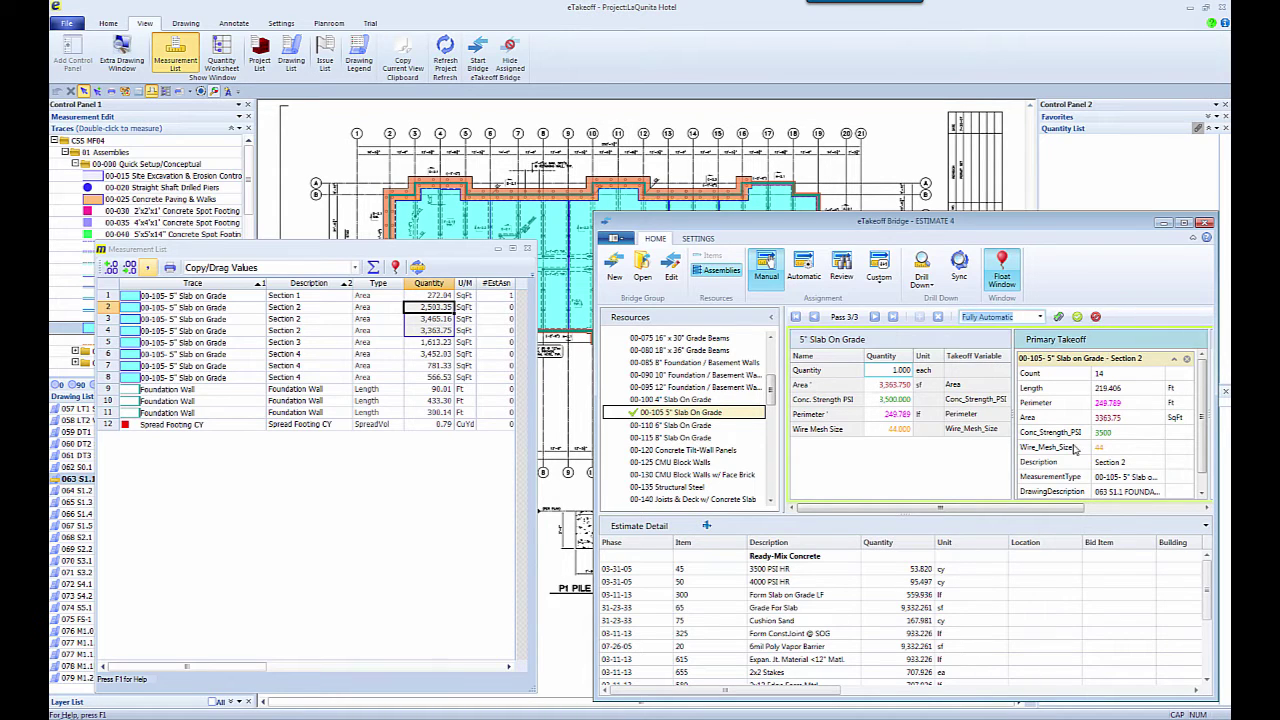
left_click(1077, 317)
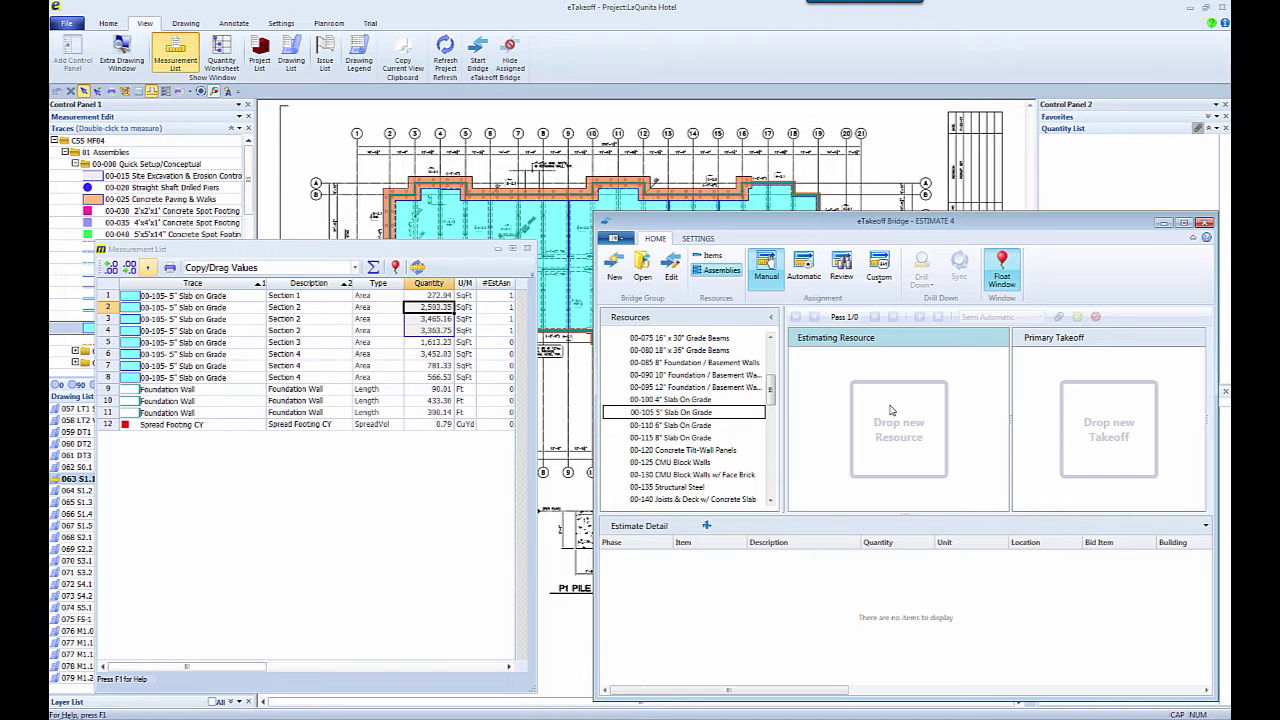
Close the Measurement List and review the existing assignments, expanding the Section 1 and first Section 2 slab entries.
left_click(529, 249)
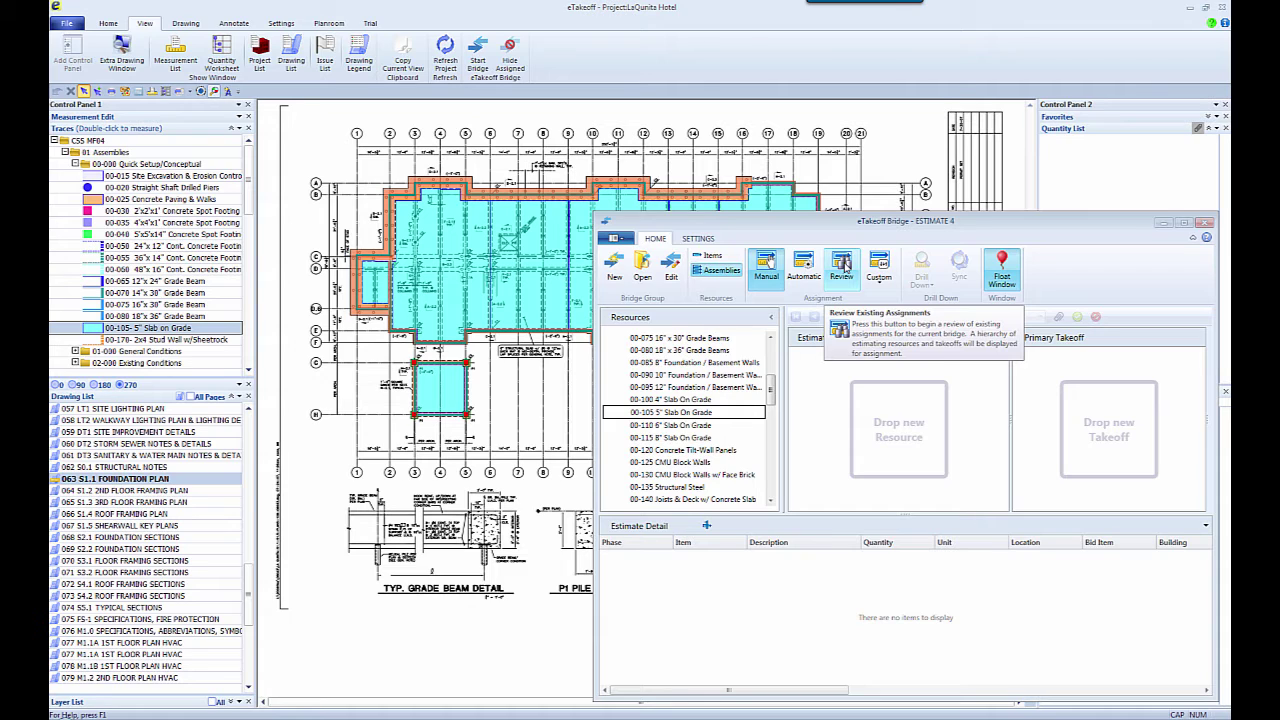
left_click(845, 266)
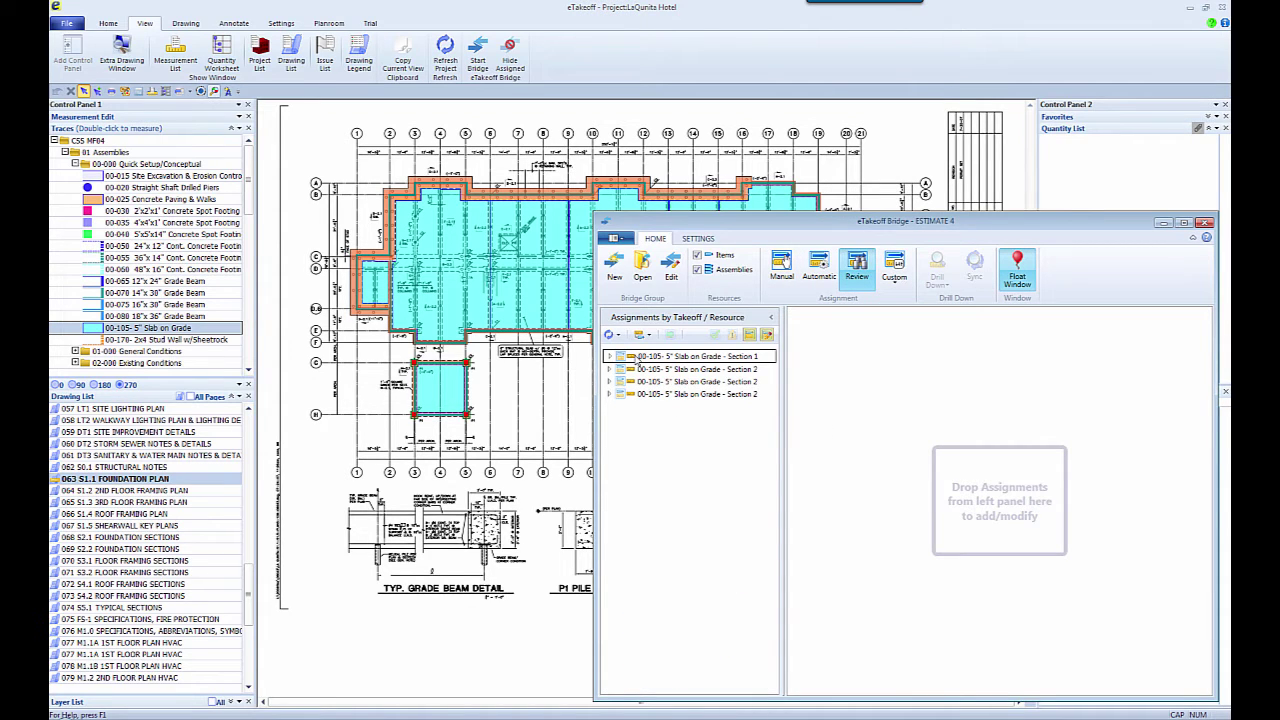
left_click(609, 357)
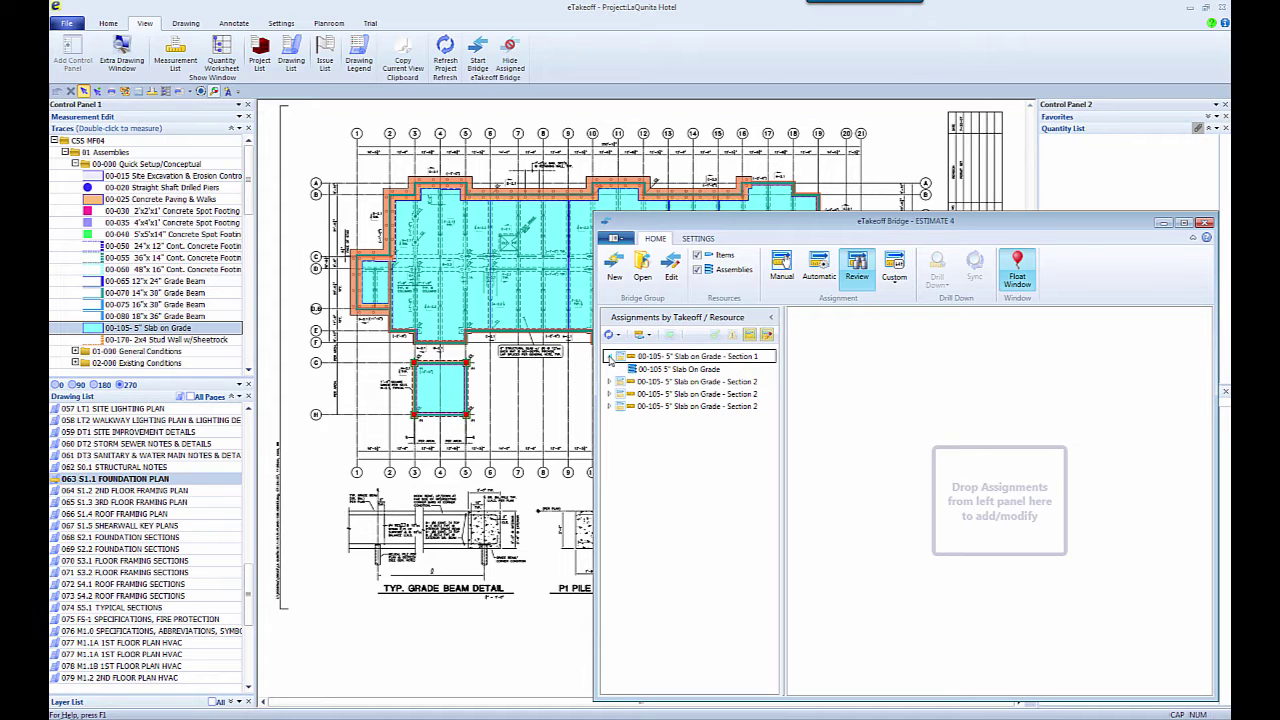
left_click(609, 382)
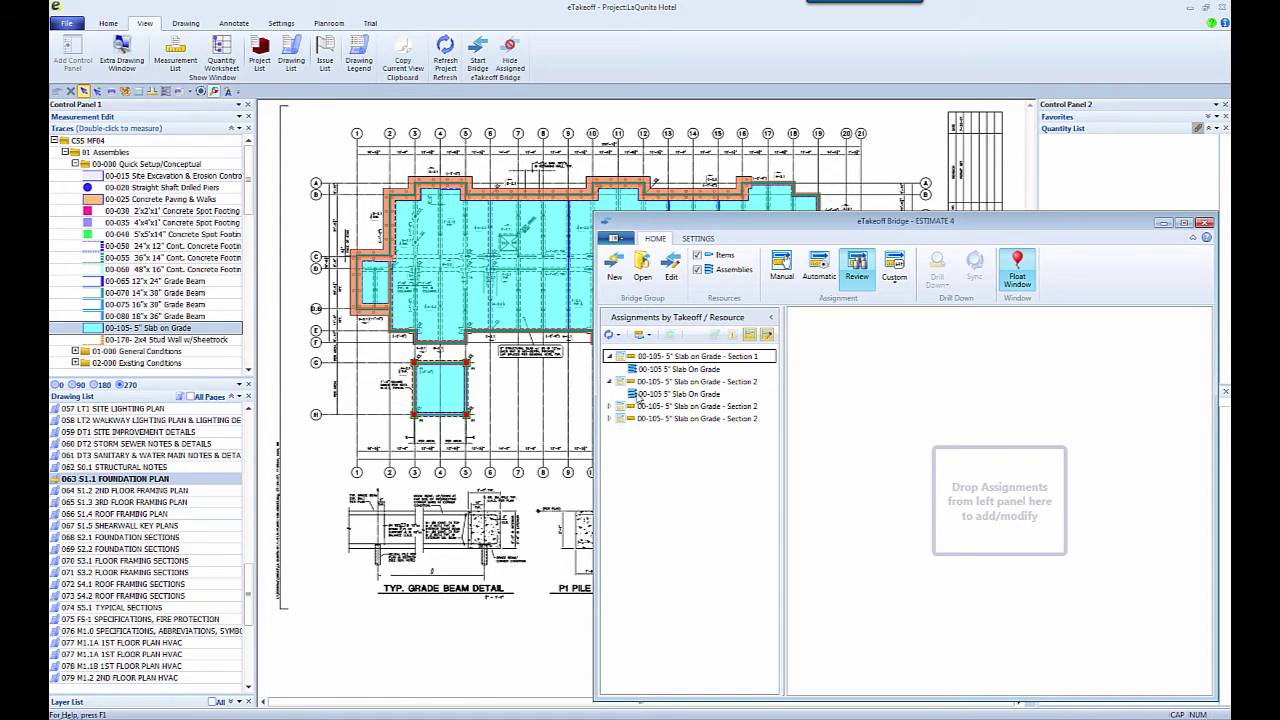
Locate the first Section 2 slab assignment's measurement on the foundation plan, then clear the selection.
left_click(645, 384)
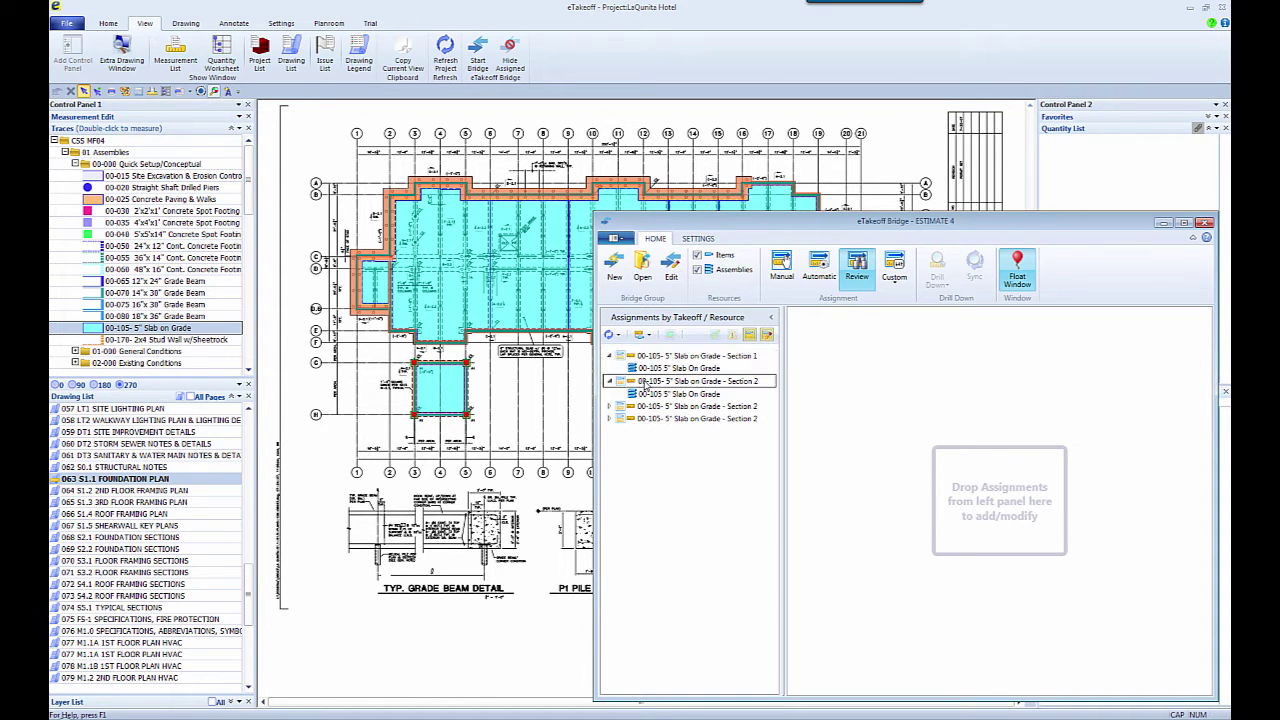
right_click(645, 384)
left_click(676, 388)
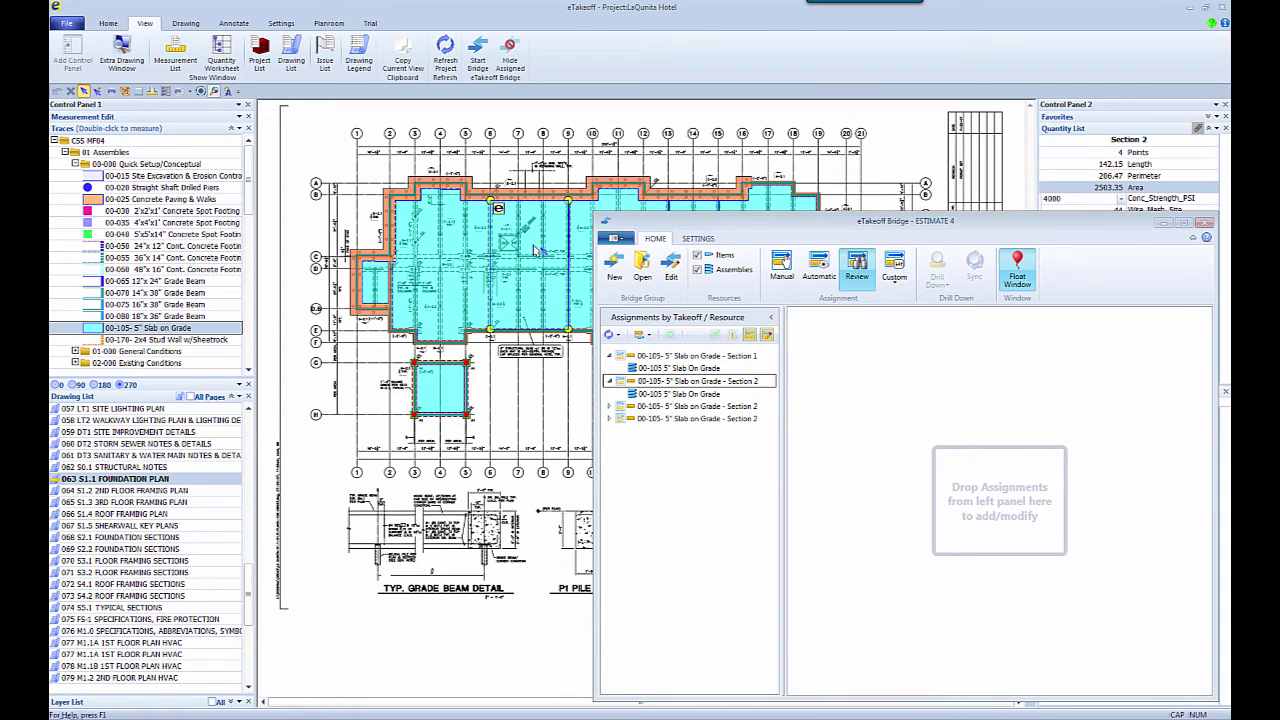
mouse_move(535, 210)
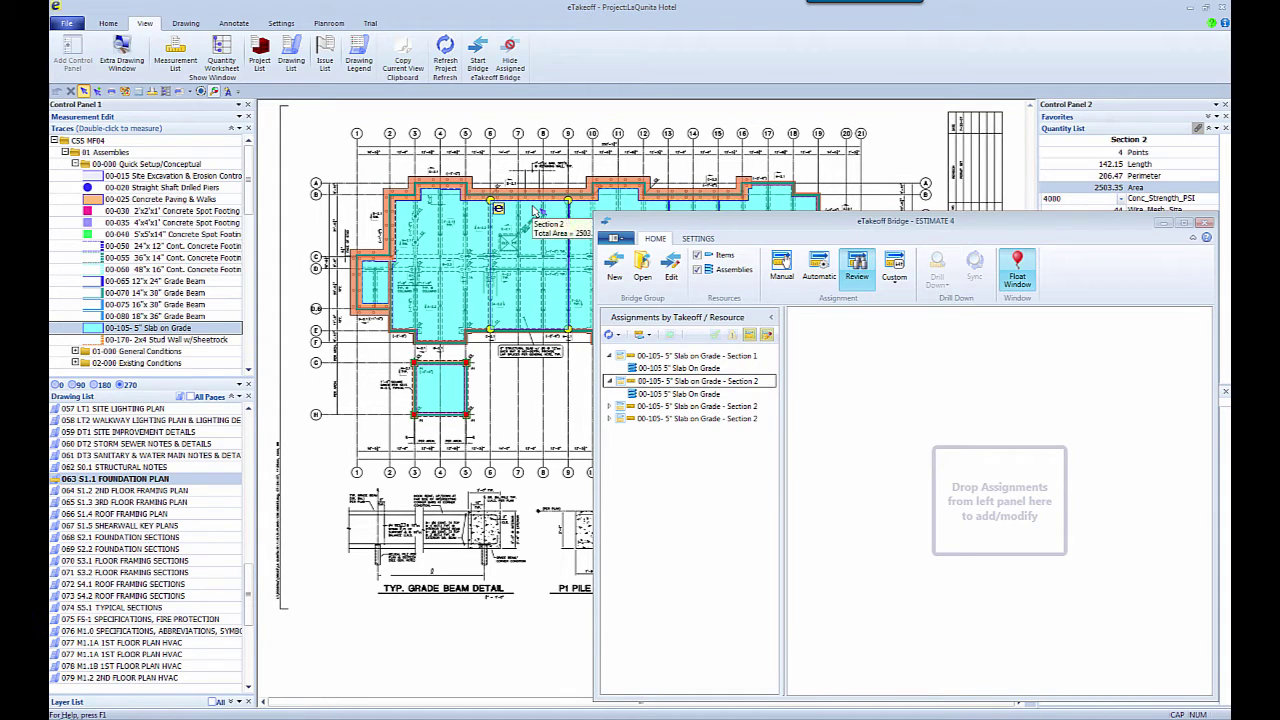
left_click(550, 393)
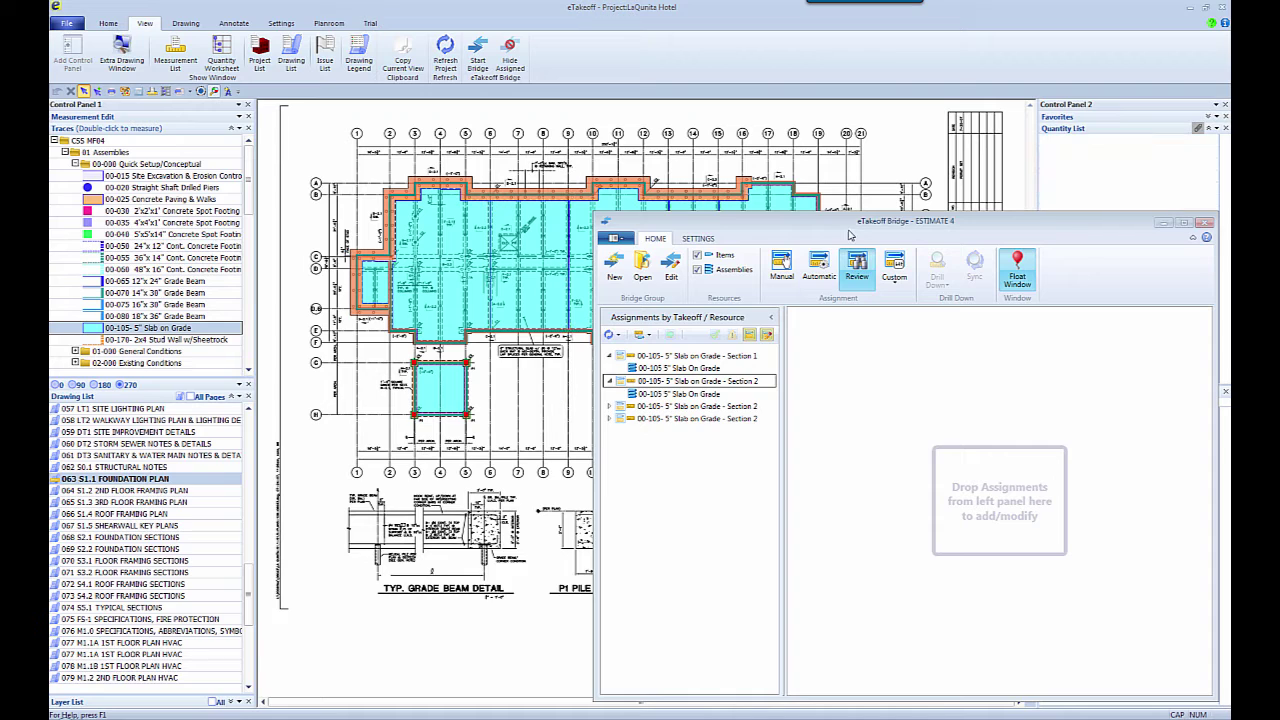
Group the assignments by resource and expand 00-105 5" Slab On Grade to list its takeoffs.
left_click(639, 334)
left_click(609, 357)
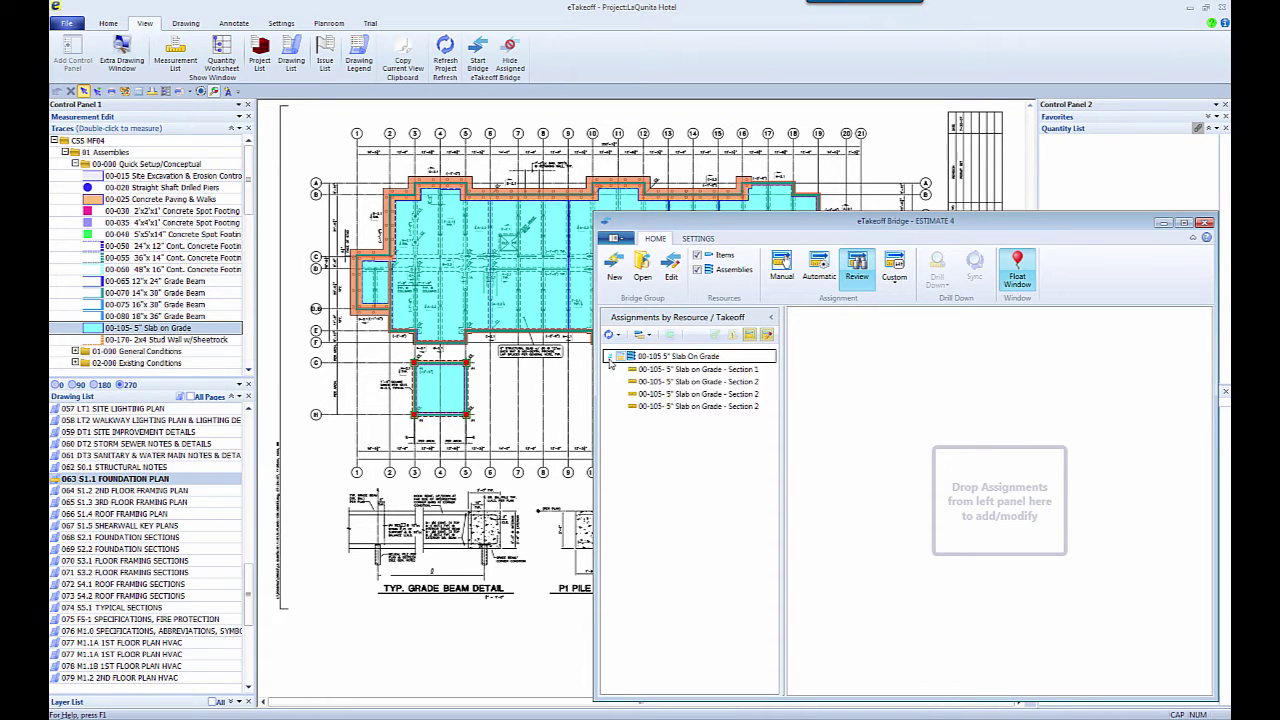
left_click_drag(797, 228, 810, 247)
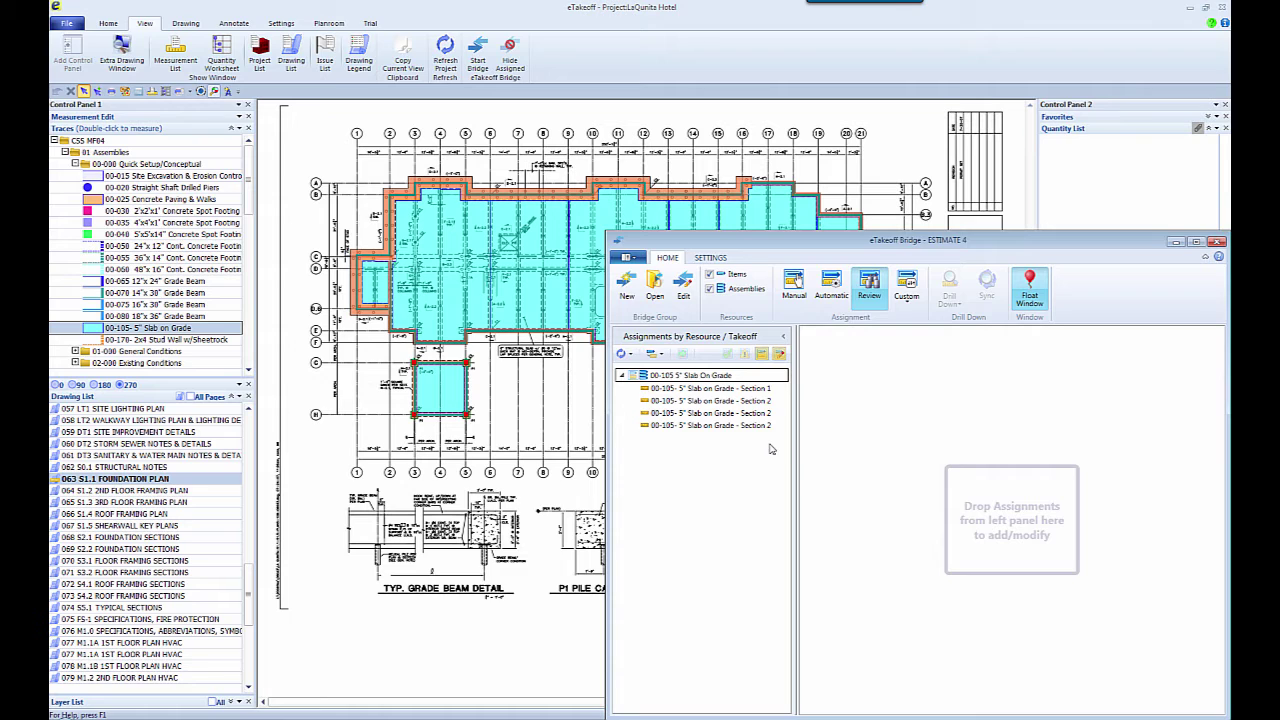
Hide the assigned measurements on the foundation plan, toggling them to compare with the unassigned slab areas.
left_click(510, 58)
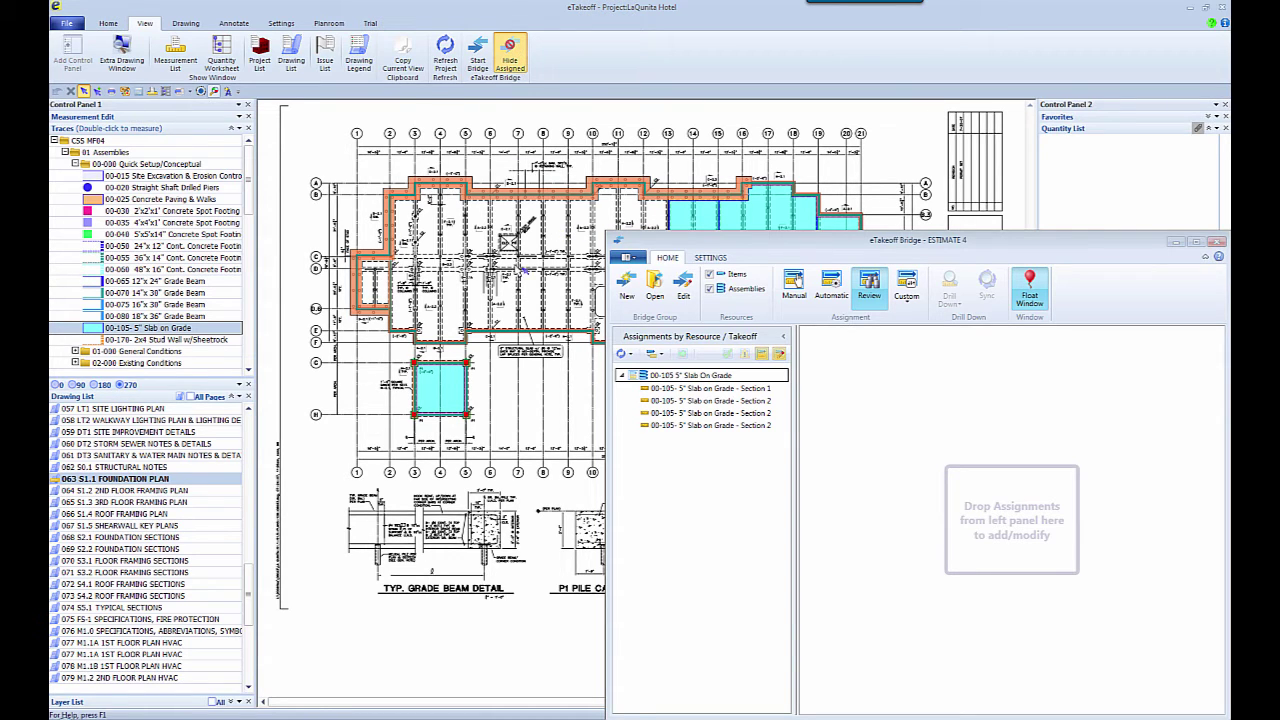
left_click(512, 65)
left_click(512, 65)
left_click(793, 285)
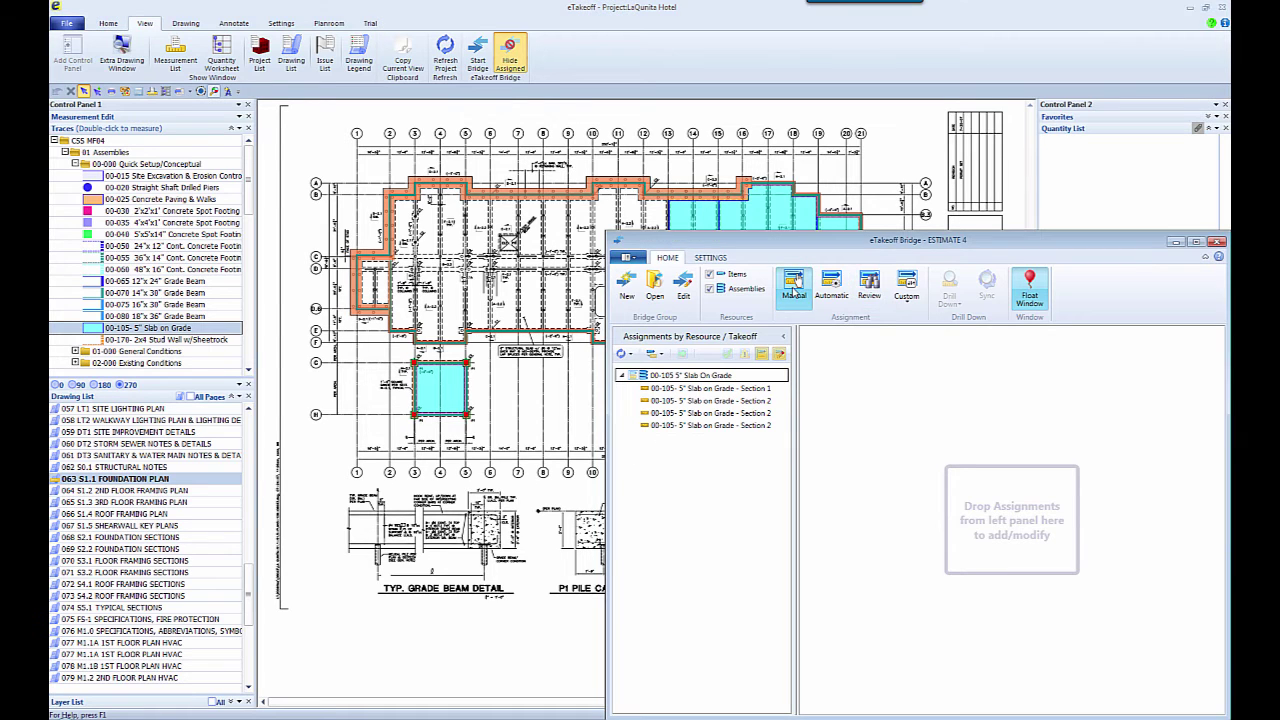
left_click(446, 390)
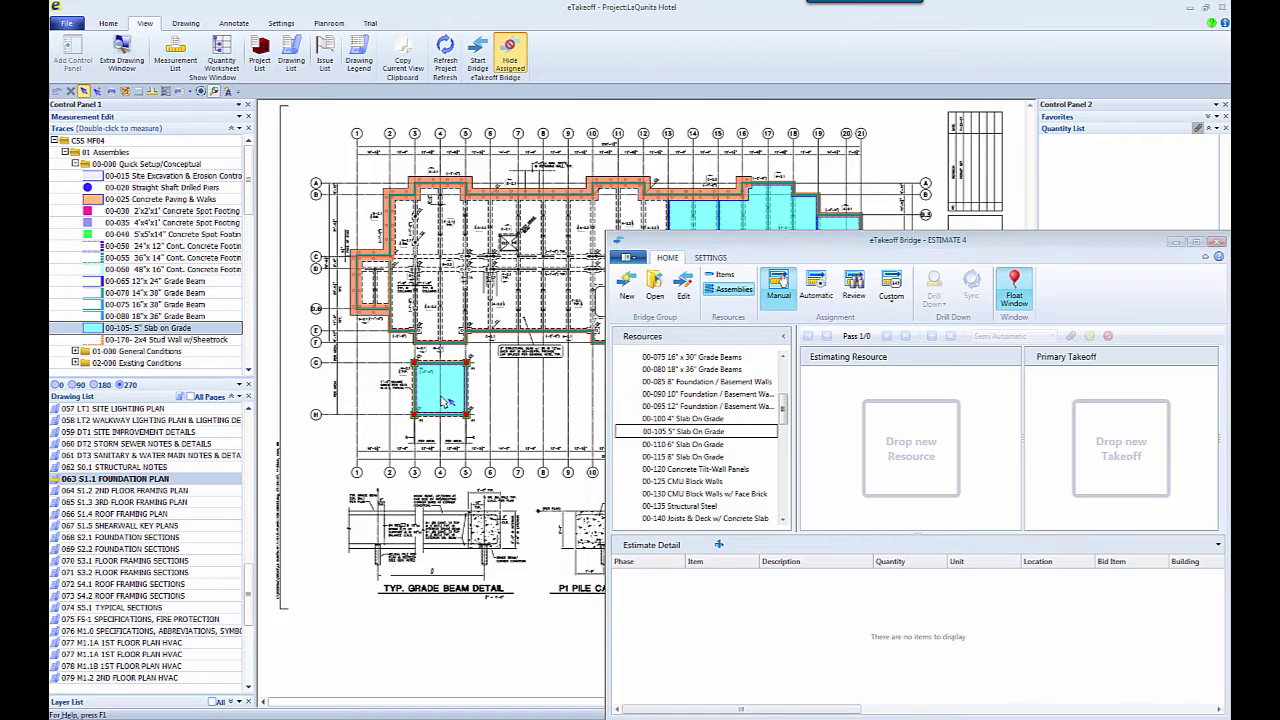
left_click(688, 419)
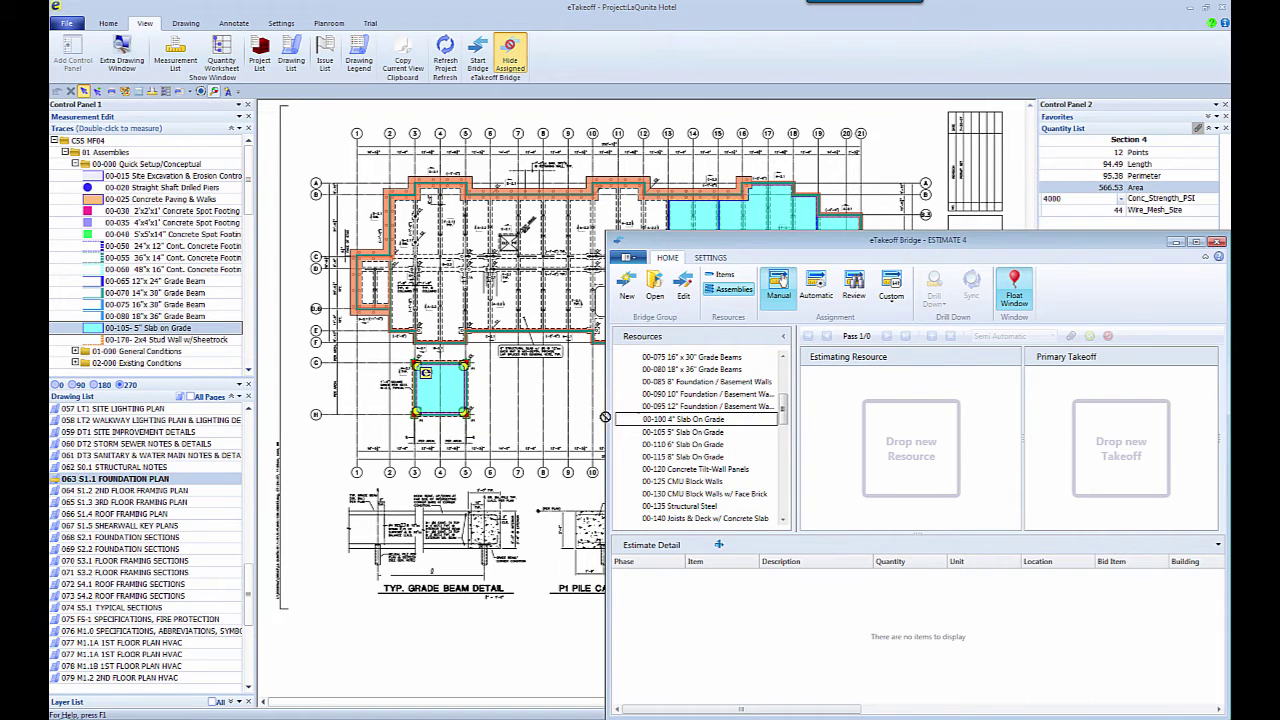
left_click(511, 391)
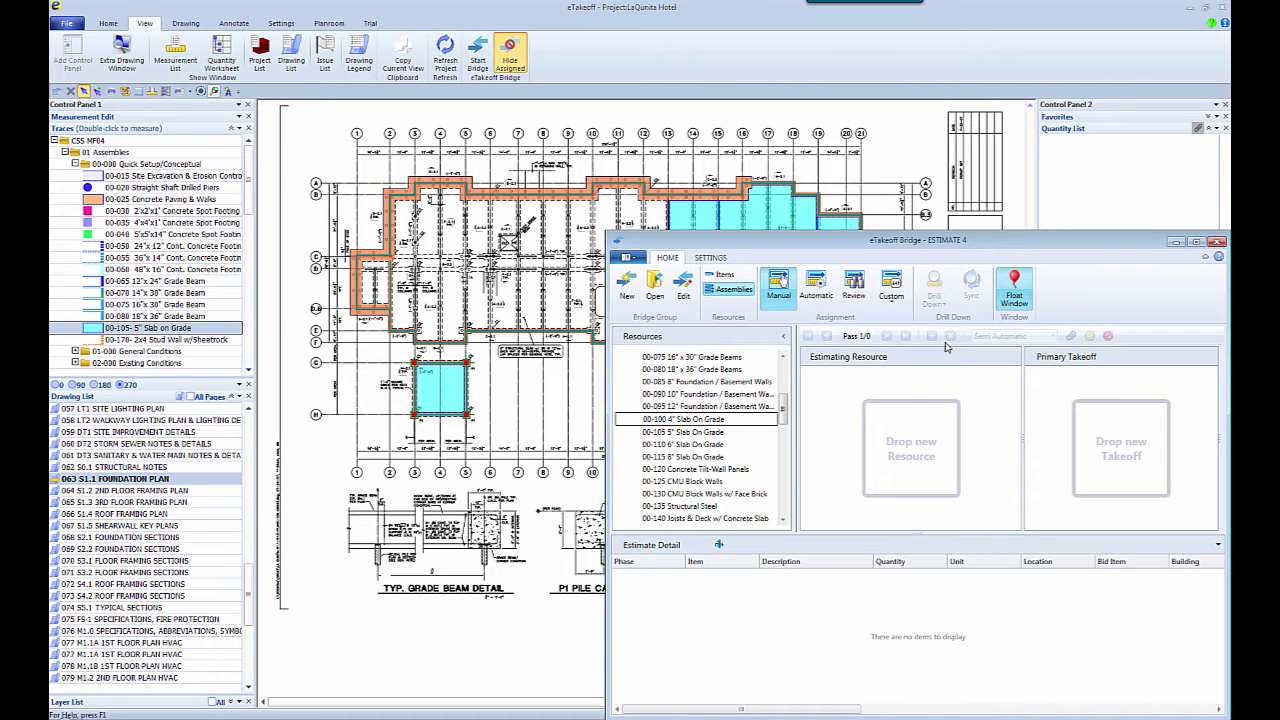
Switch to automatic assignment and check the matched Section 3 and Section 4 slabs against the plan with assigned measurements shown and hidden.
mouse_move(997, 342)
left_click(816, 287)
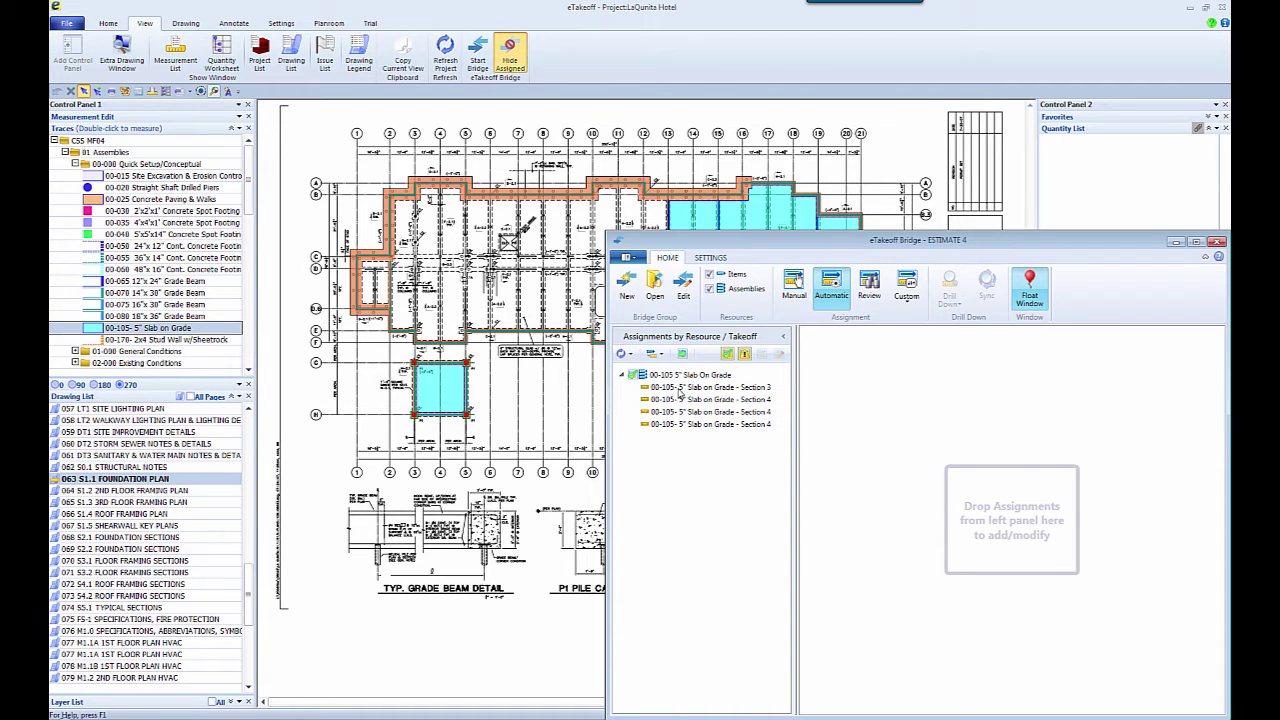
left_click_drag(683, 426, 676, 469)
left_click(684, 427)
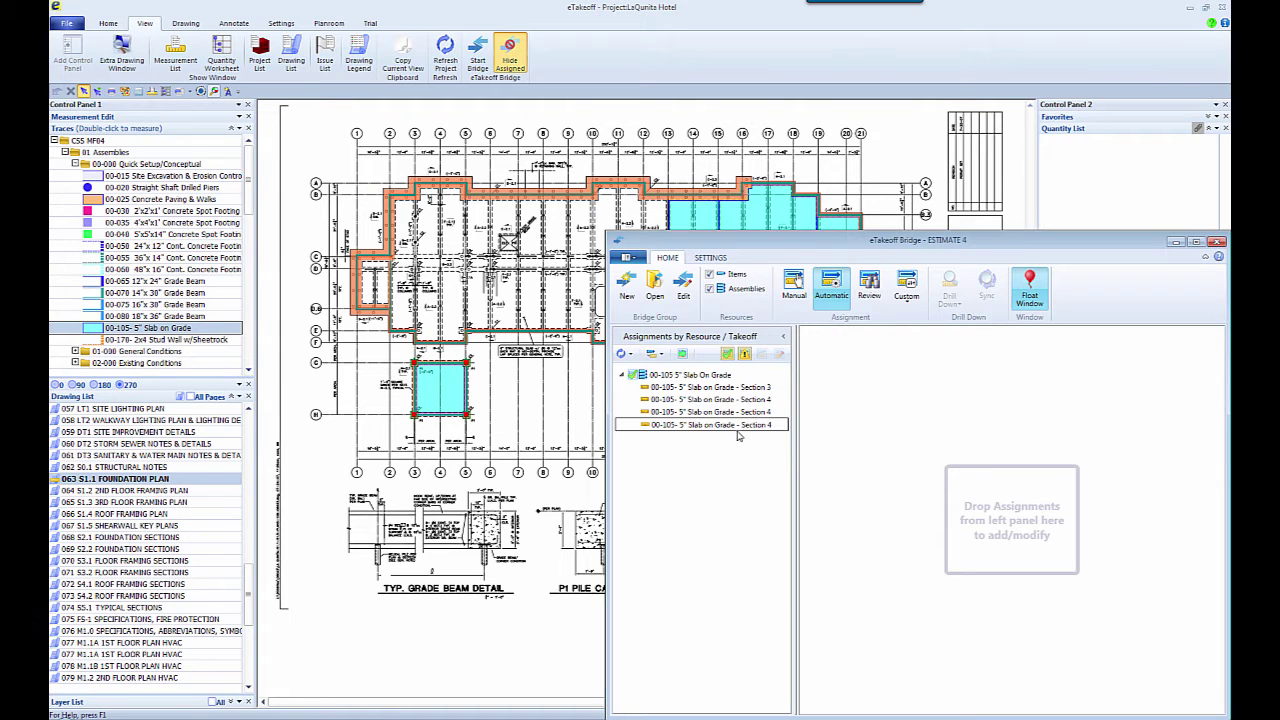
left_click(511, 52)
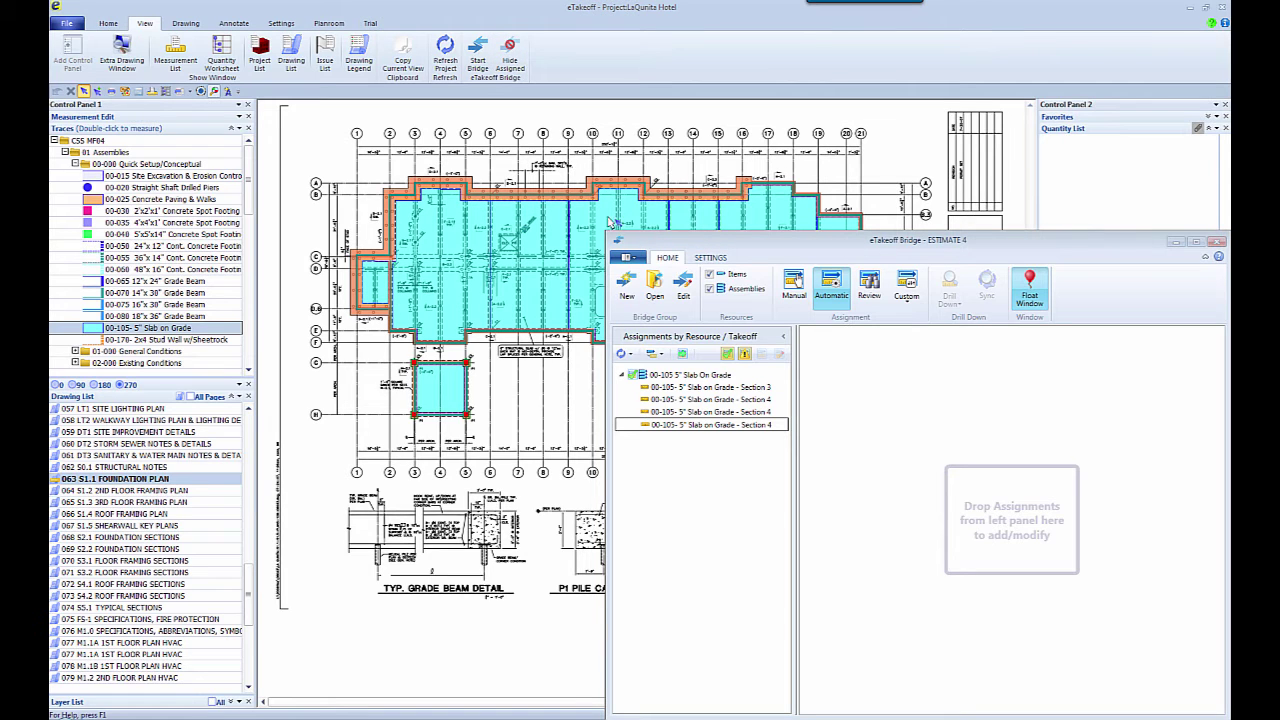
left_click(510, 60)
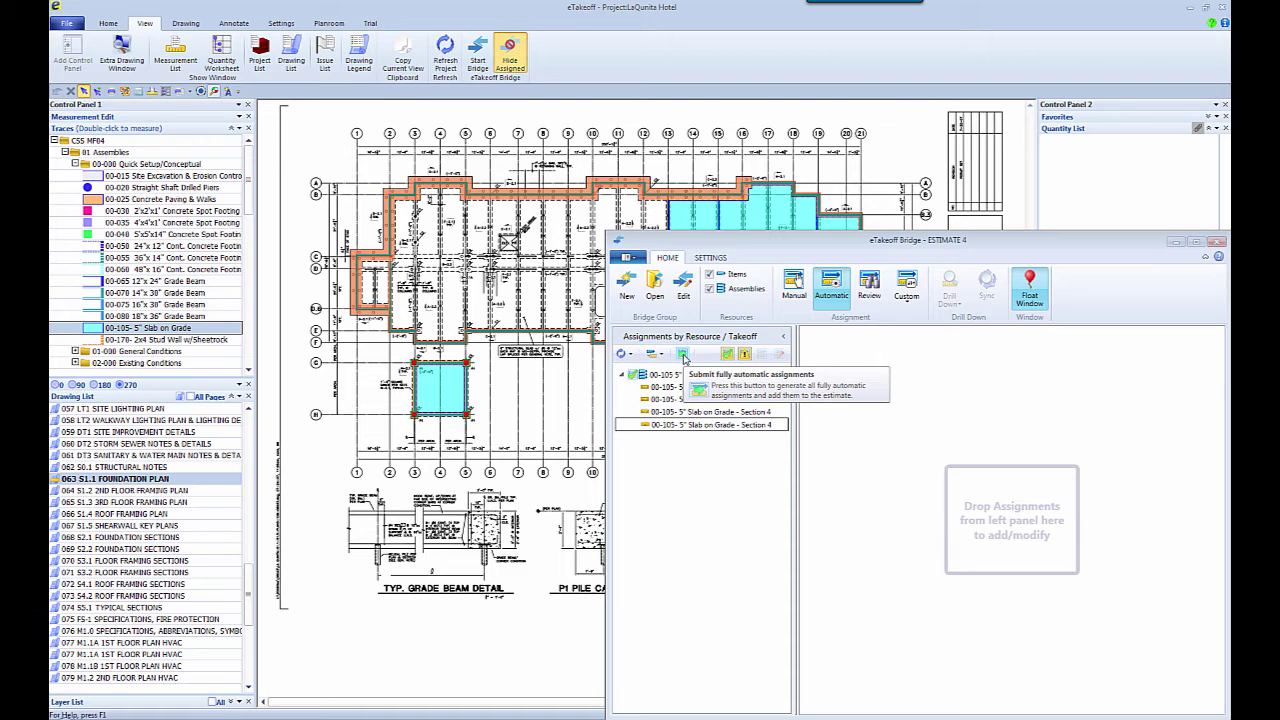
Submit the fully automatic assignments to the estimate and review all assignments with the assigned measurements shown on the plan.
left_click(683, 355)
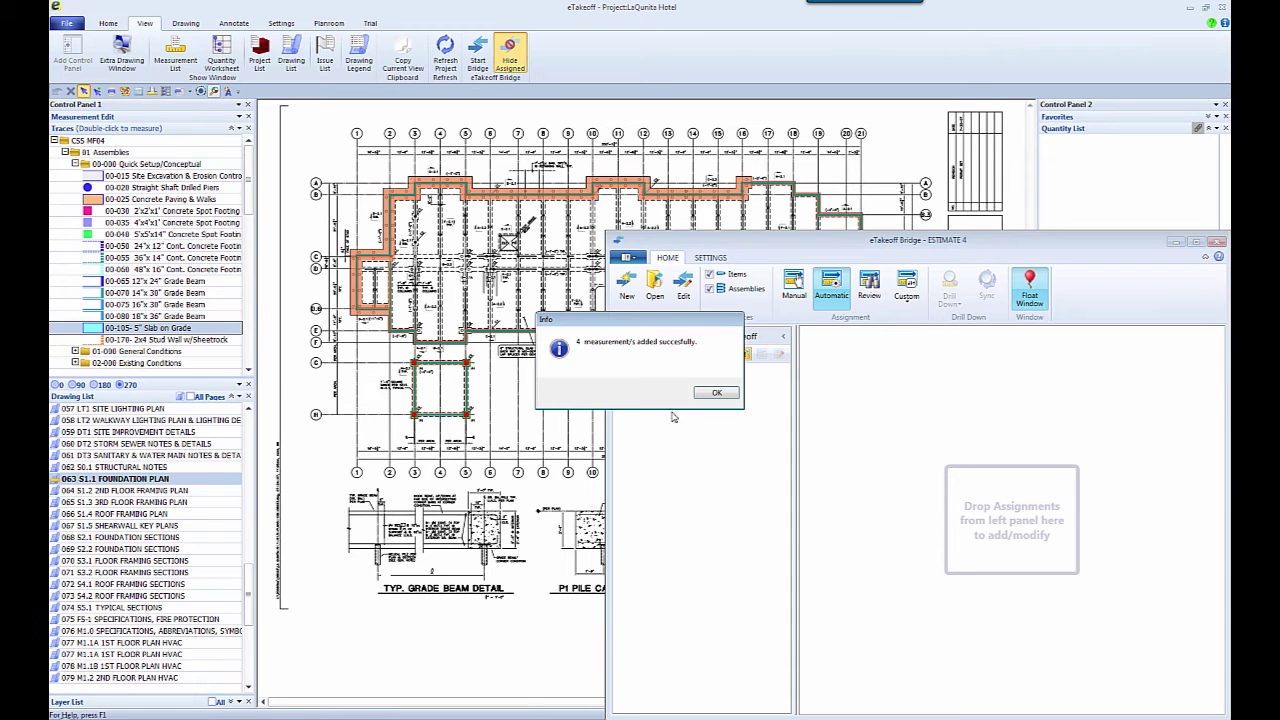
left_click(717, 394)
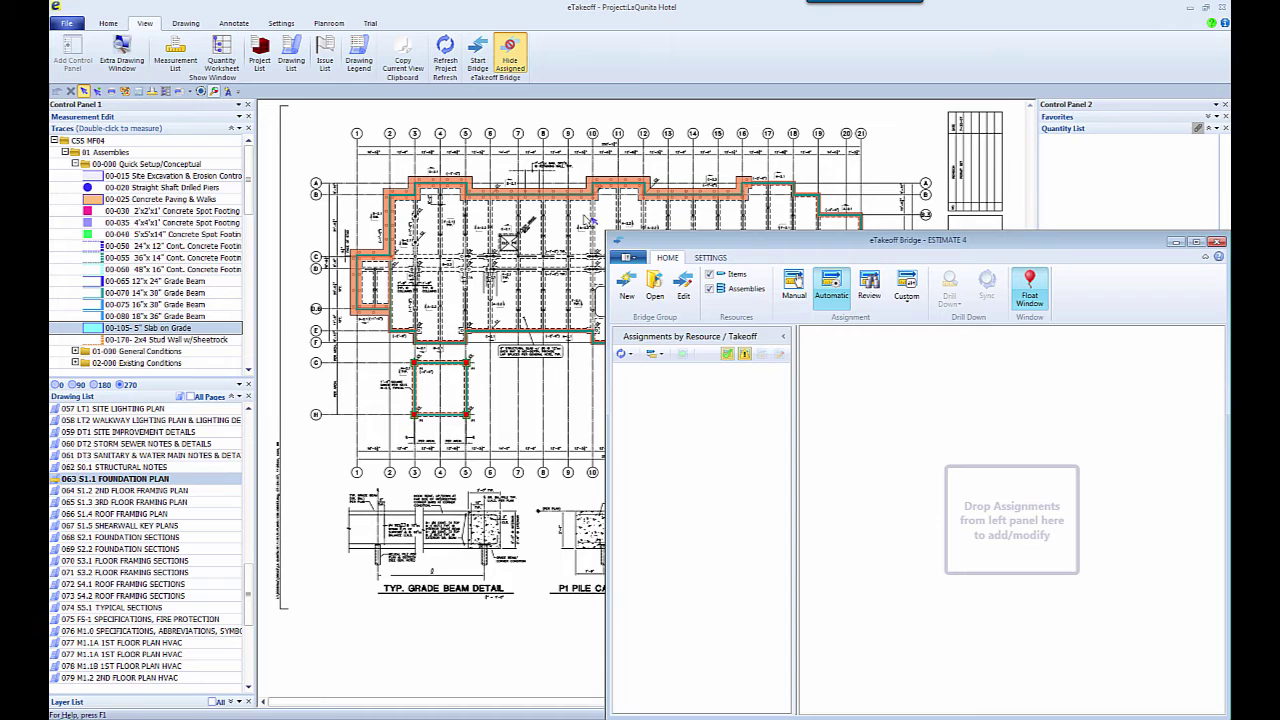
left_click(512, 52)
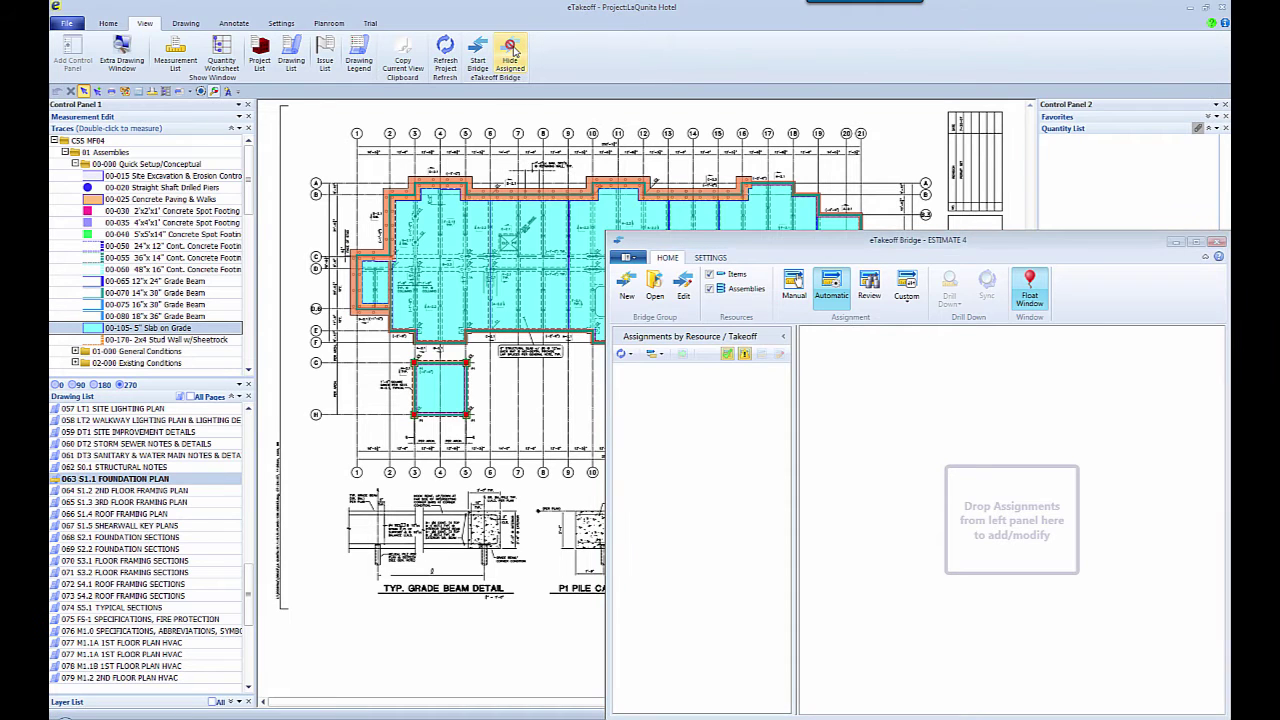
left_click(869, 285)
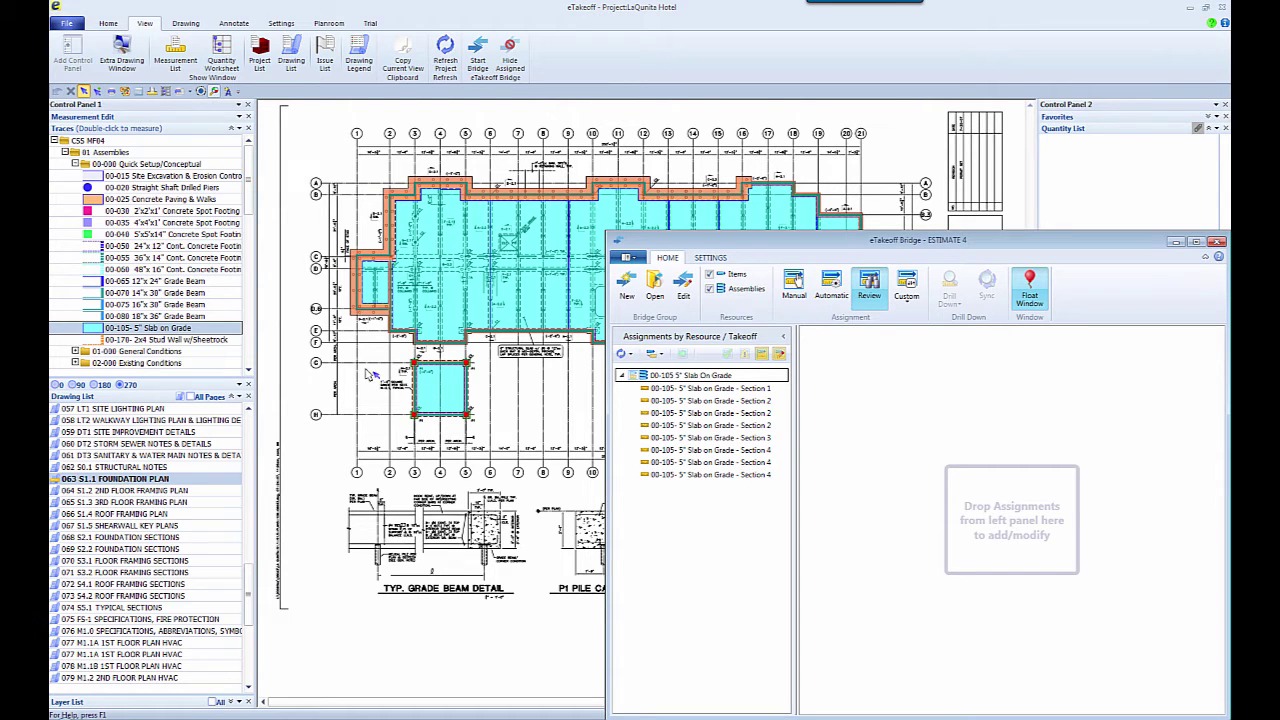
Extend the Section 1 slab downward by moving its two lower corner points, giving an area of about 630 SqFt.
left_click(375, 288)
left_click(375, 288)
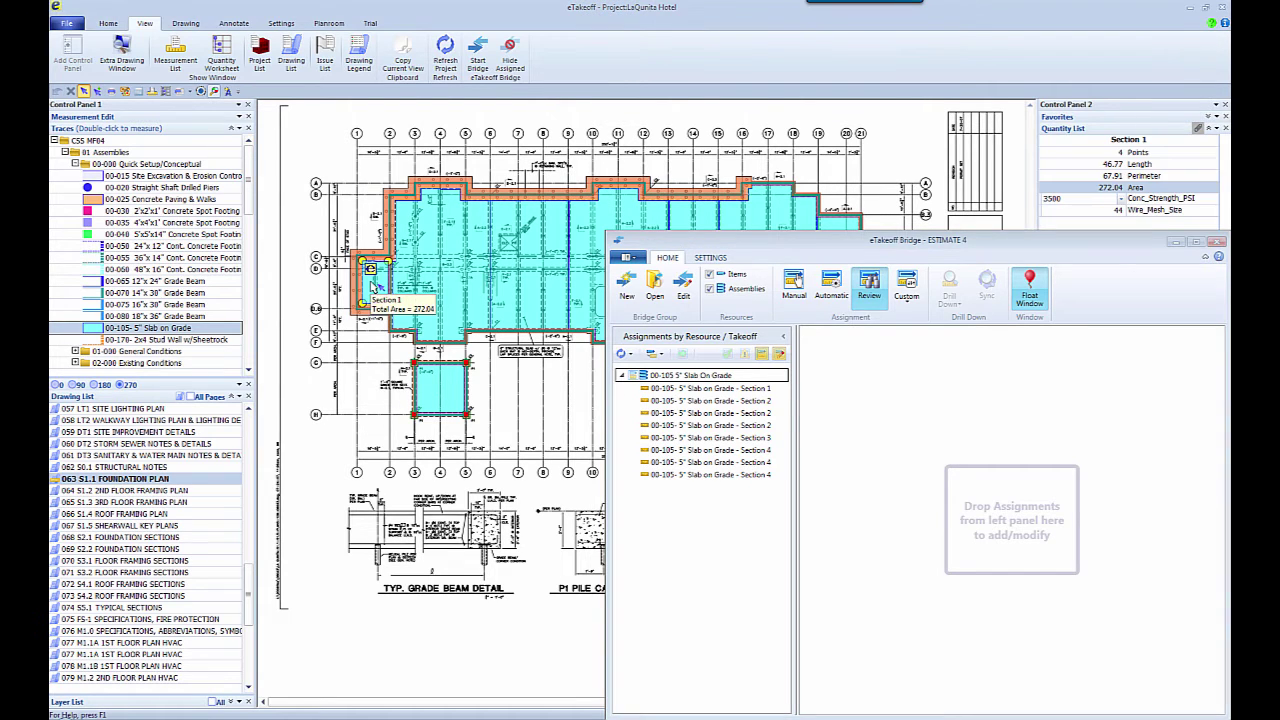
left_click(107, 23)
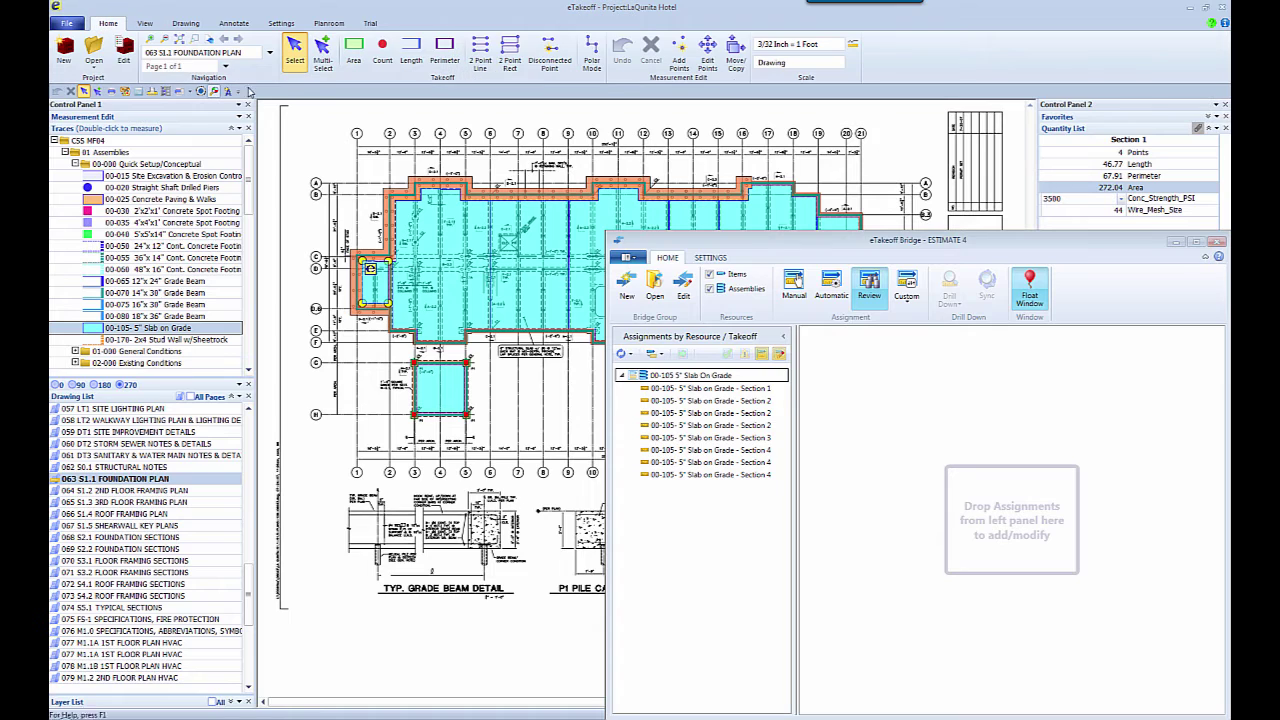
left_click(707, 55)
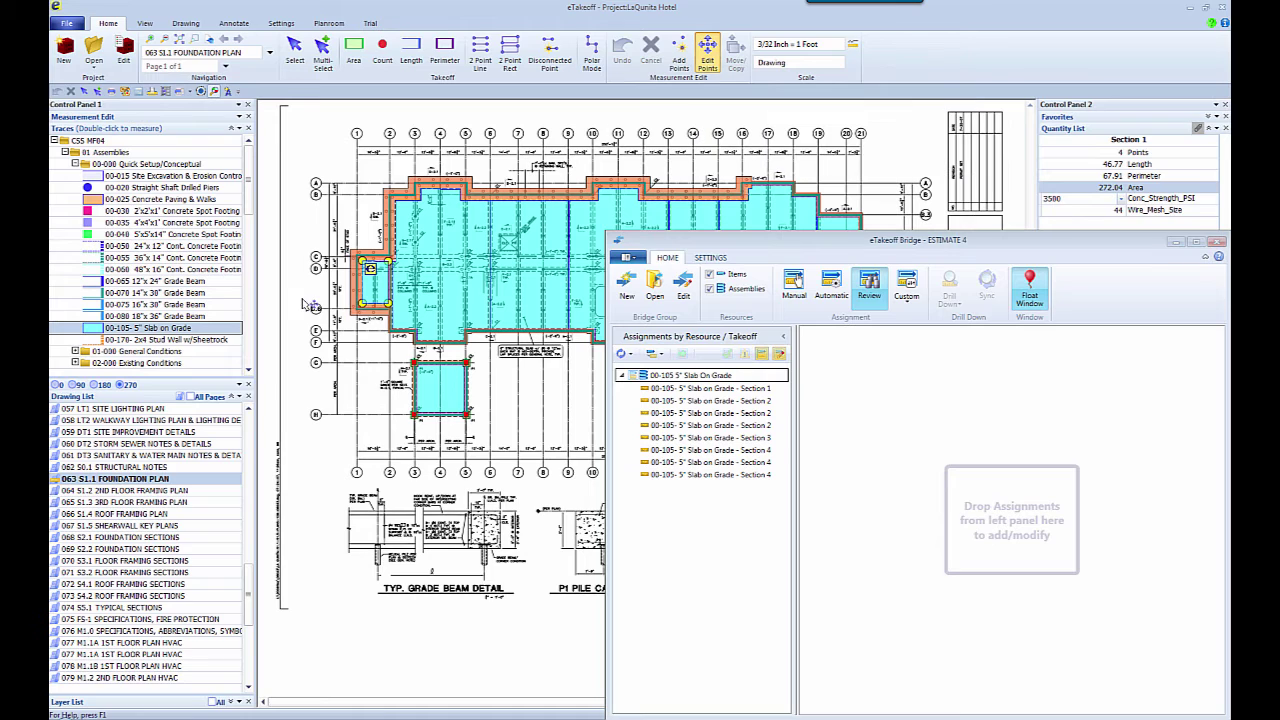
left_click_drag(361, 327, 358, 349)
left_click_drag(389, 304, 390, 350)
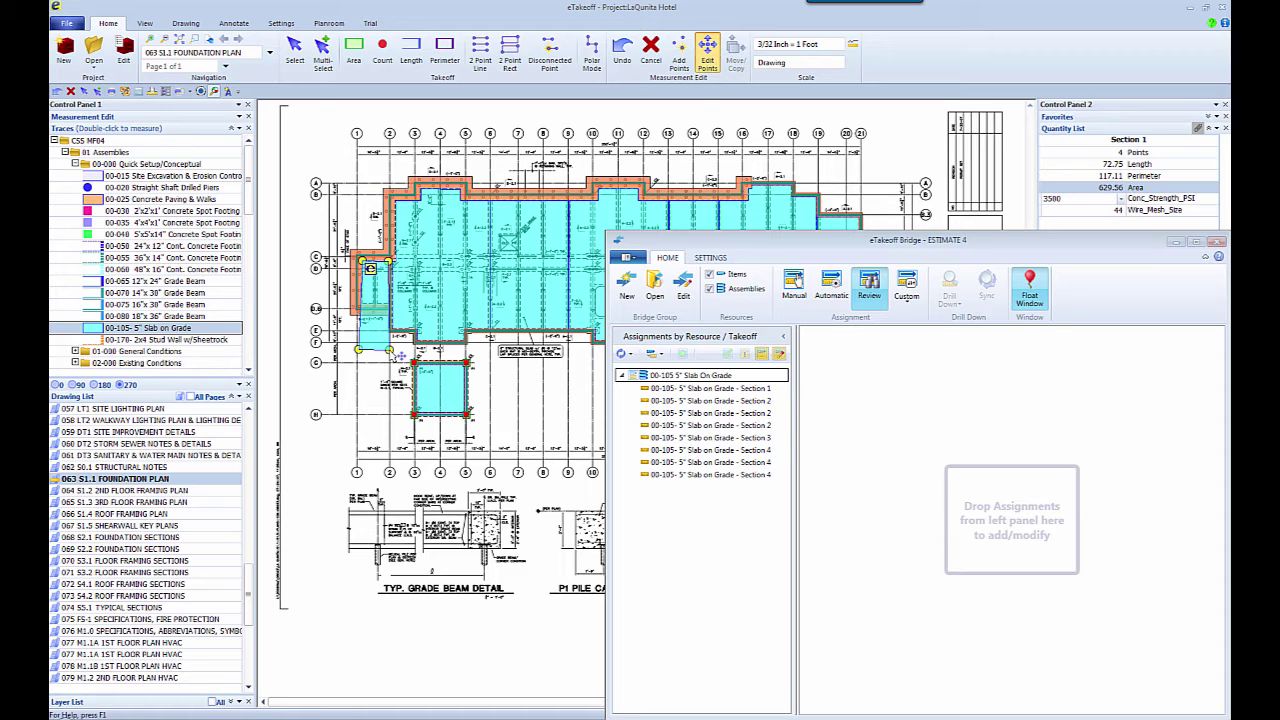
Set the Section 1 slab's Conc_Strength_PSI to 4000, moving the Bridge window clear of the value list.
left_click(1122, 199)
left_click_drag(1150, 245, 1151, 268)
left_click(1121, 199)
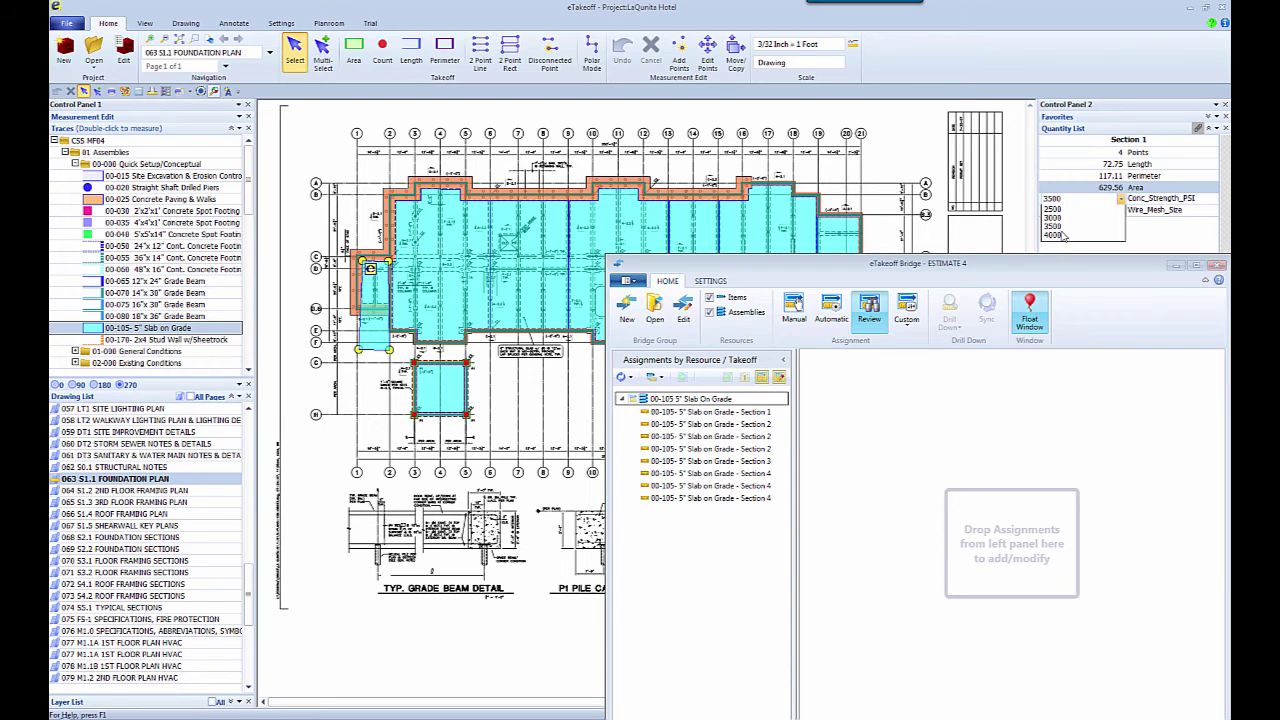
left_click(1059, 236)
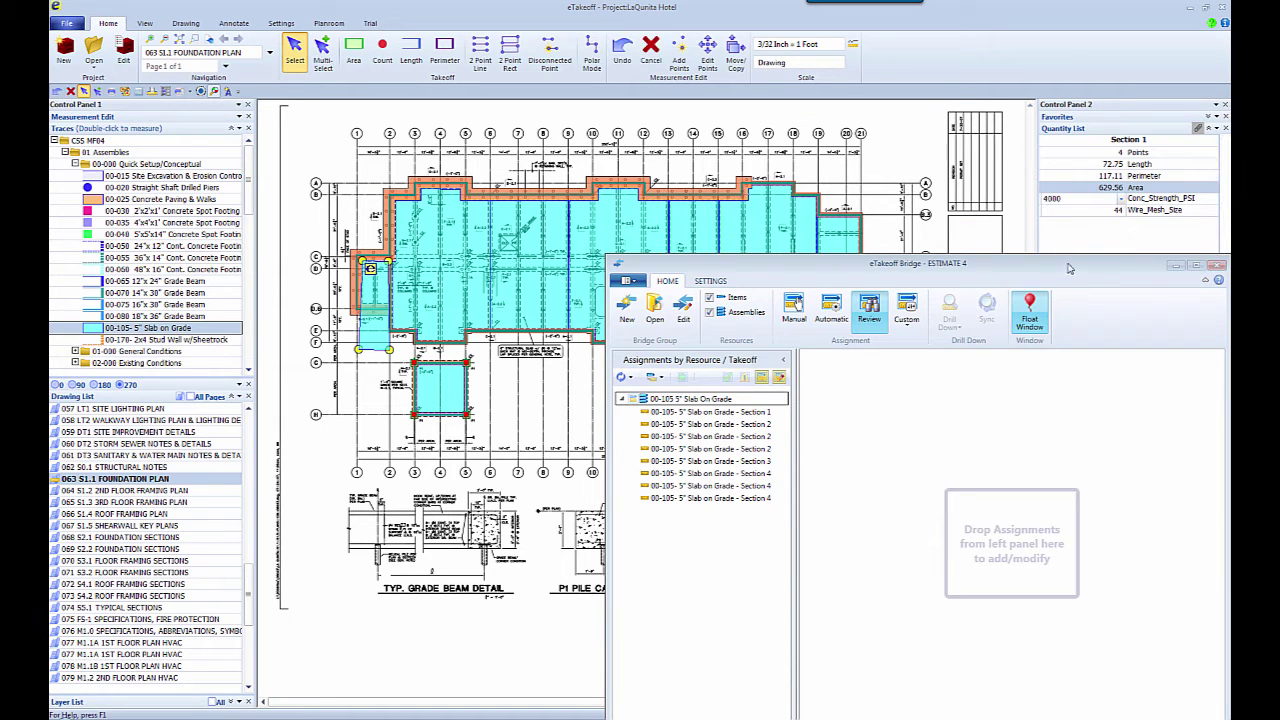
left_click_drag(1068, 265, 1066, 232)
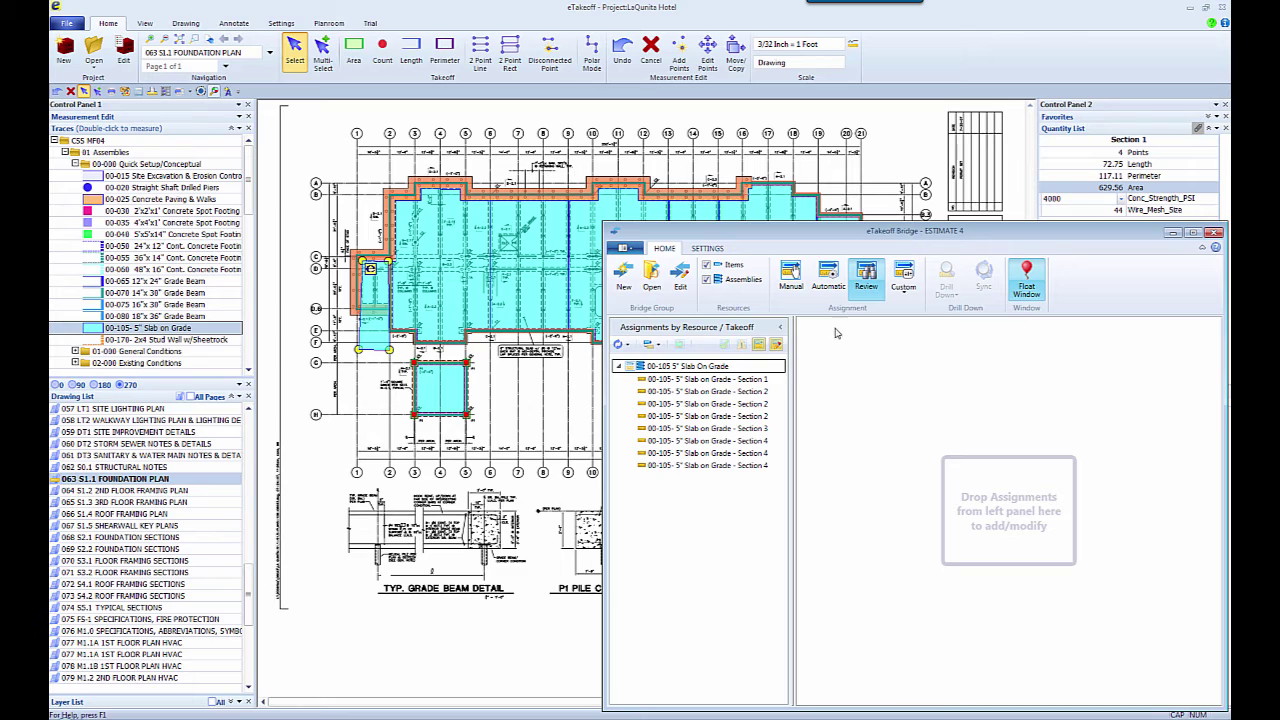
Refresh the assignment review to pick up the modified Section 1 slab and deselect the measurement on the plan.
left_click(618, 344)
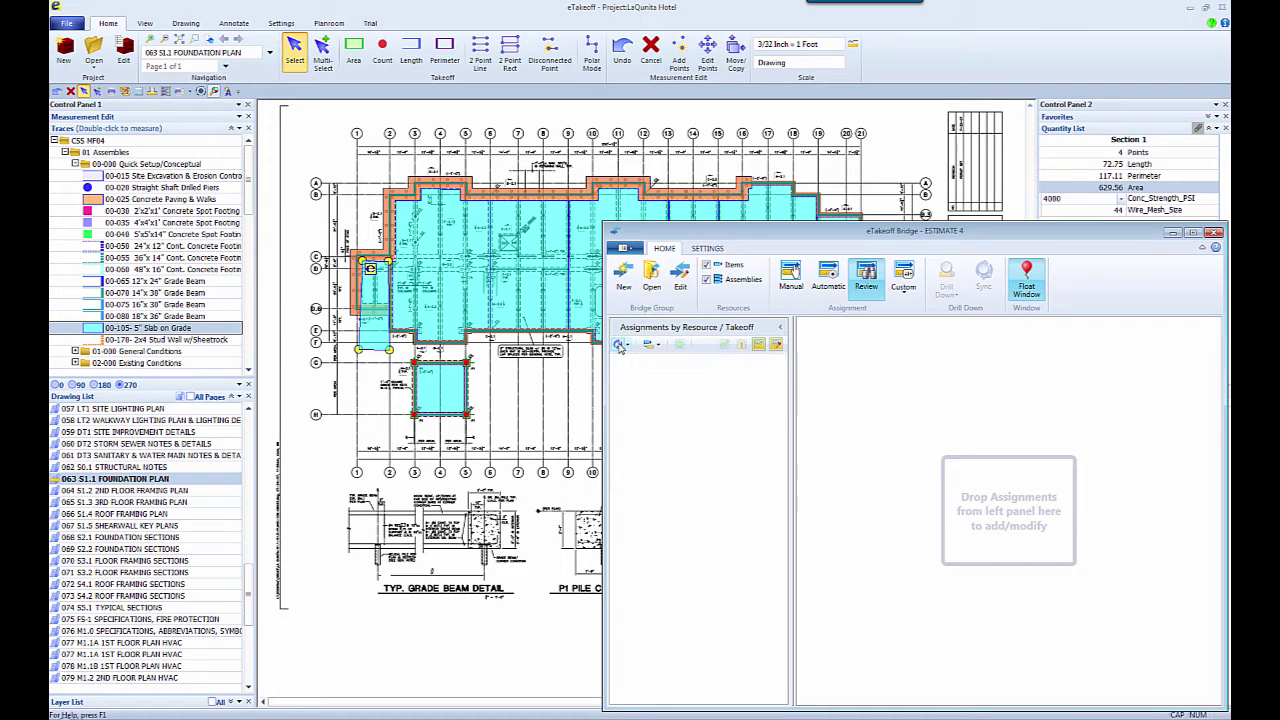
left_click(618, 379)
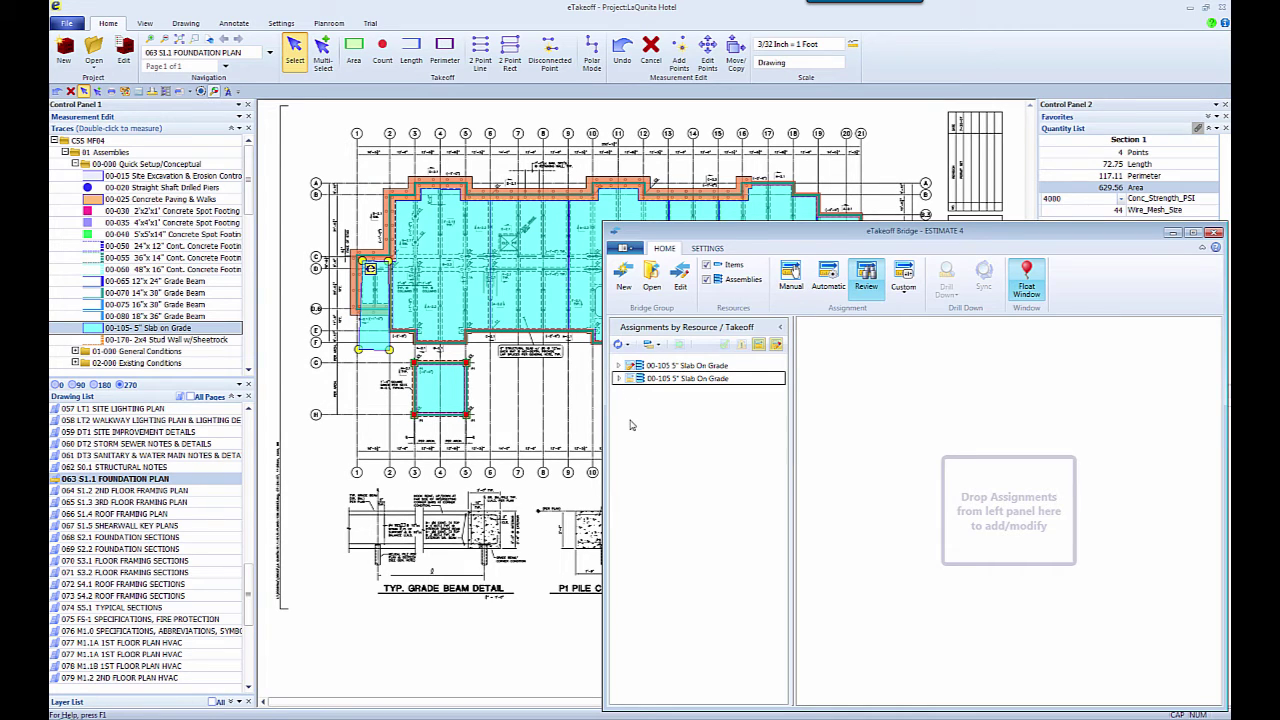
left_click(579, 419)
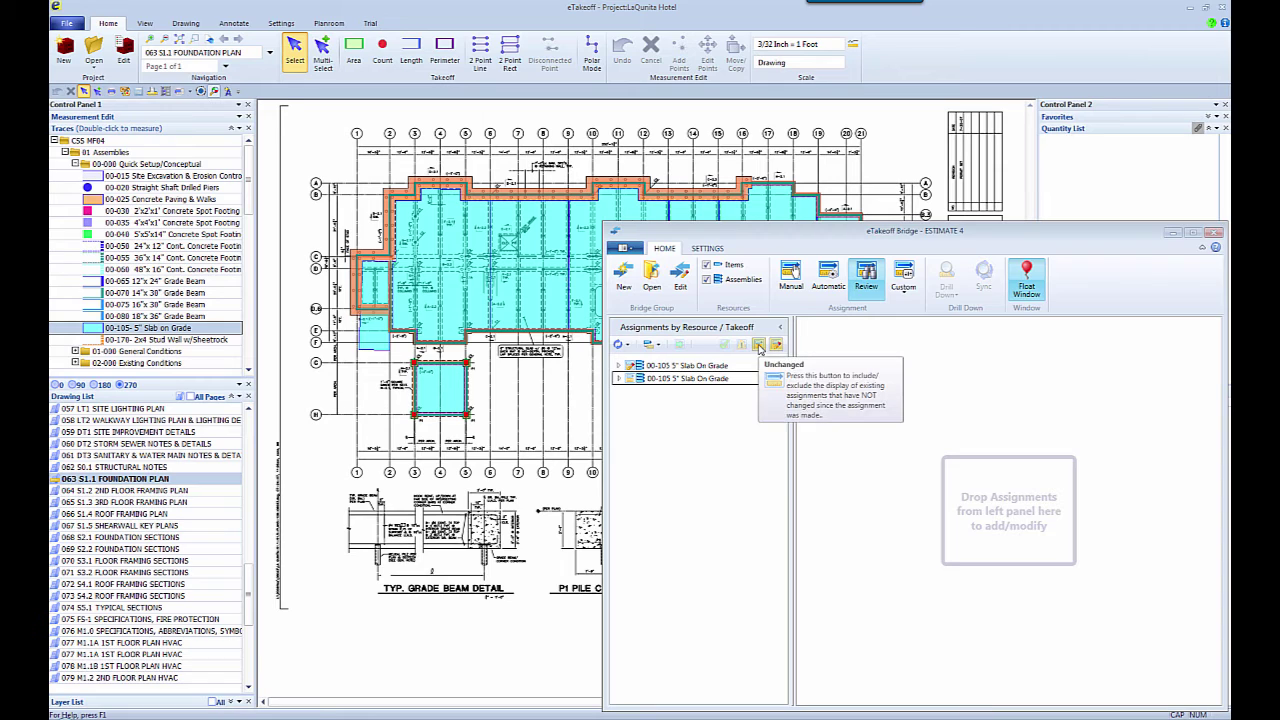
Exclude unchanged assignments from the review and locate the changed Section 1 slab measurement on the foundation plan.
left_click(759, 345)
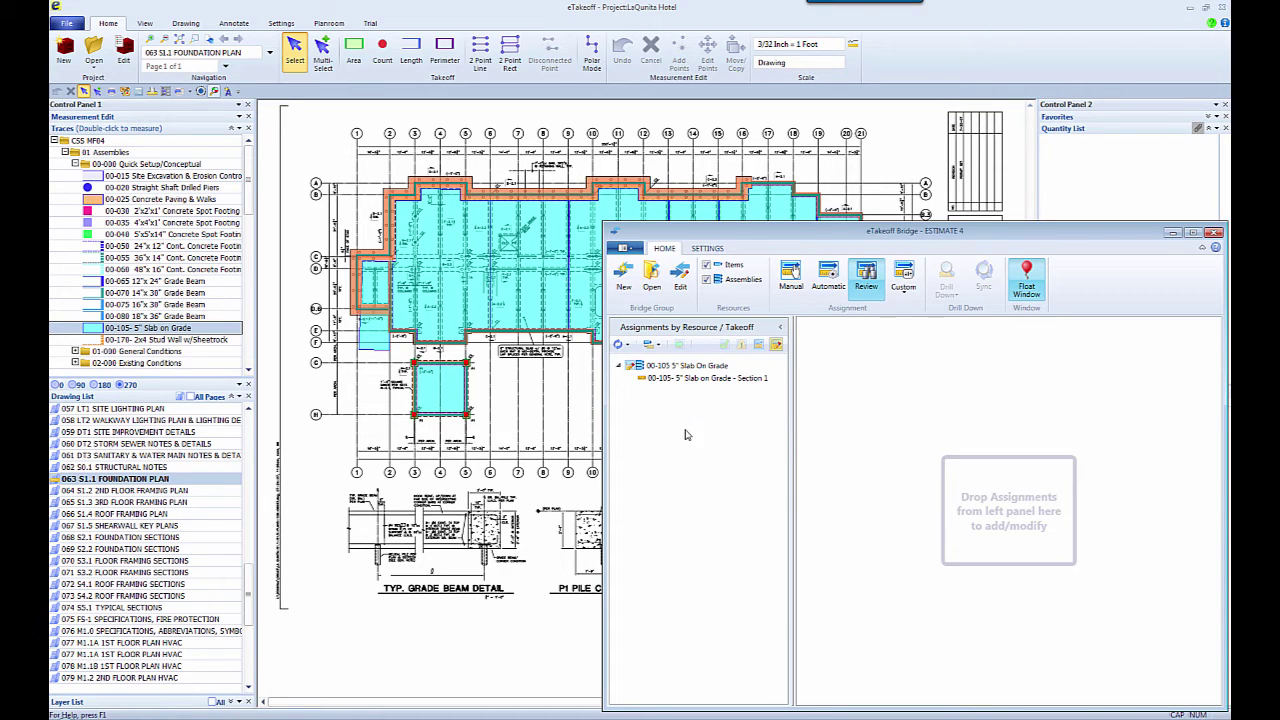
right_click(674, 379)
left_click(712, 386)
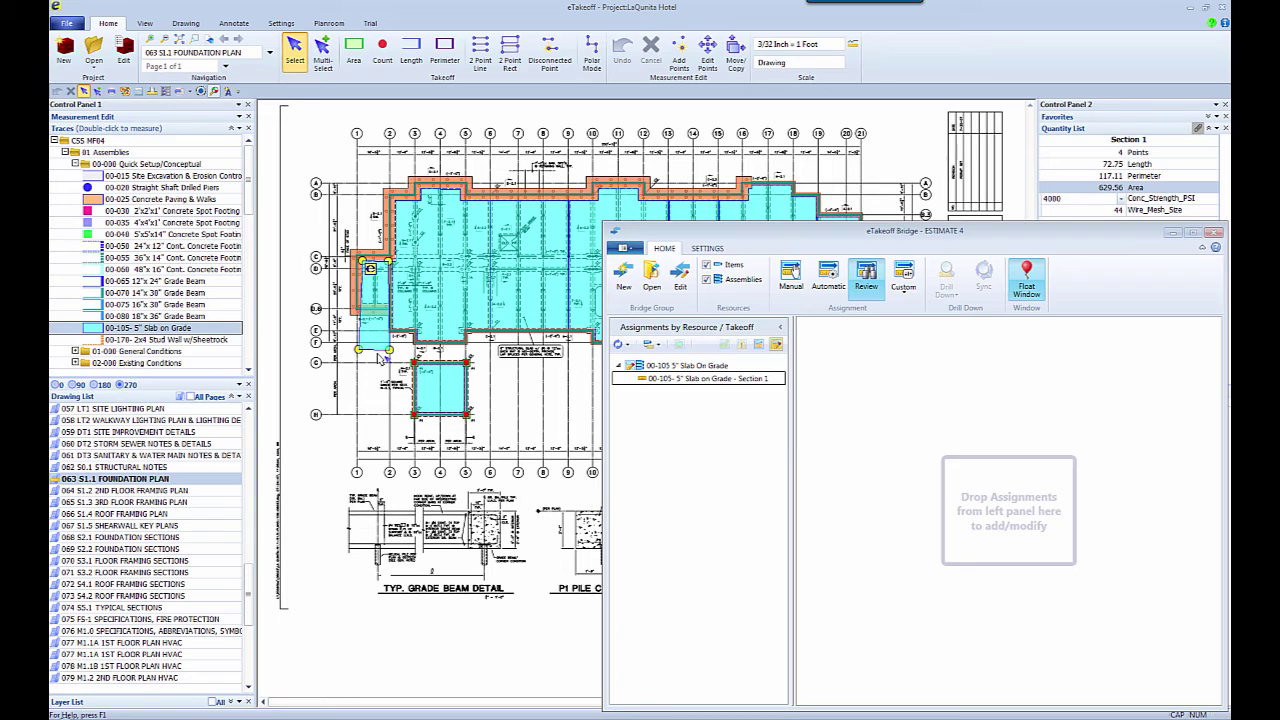
Open the changed Section 1 slab assignment for modification and apply all of its changed takeoff values to the assembly.
mouse_move(382, 356)
left_click(708, 383)
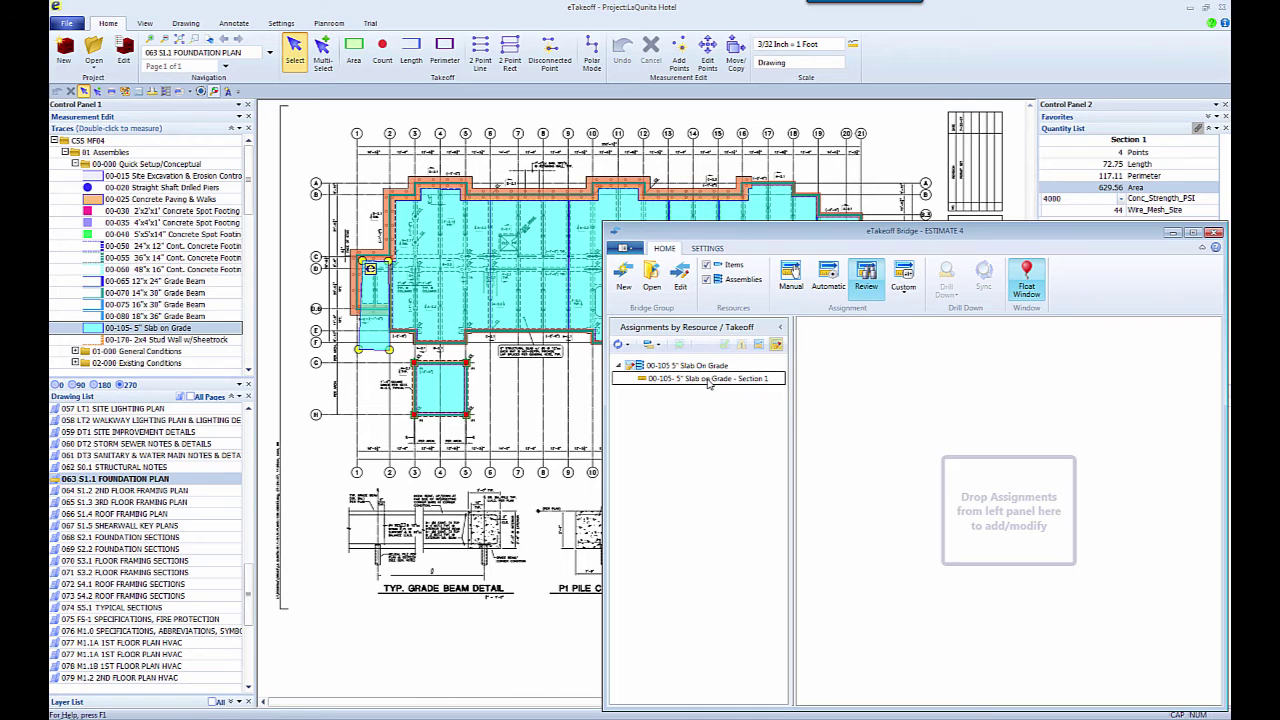
left_click(708, 380)
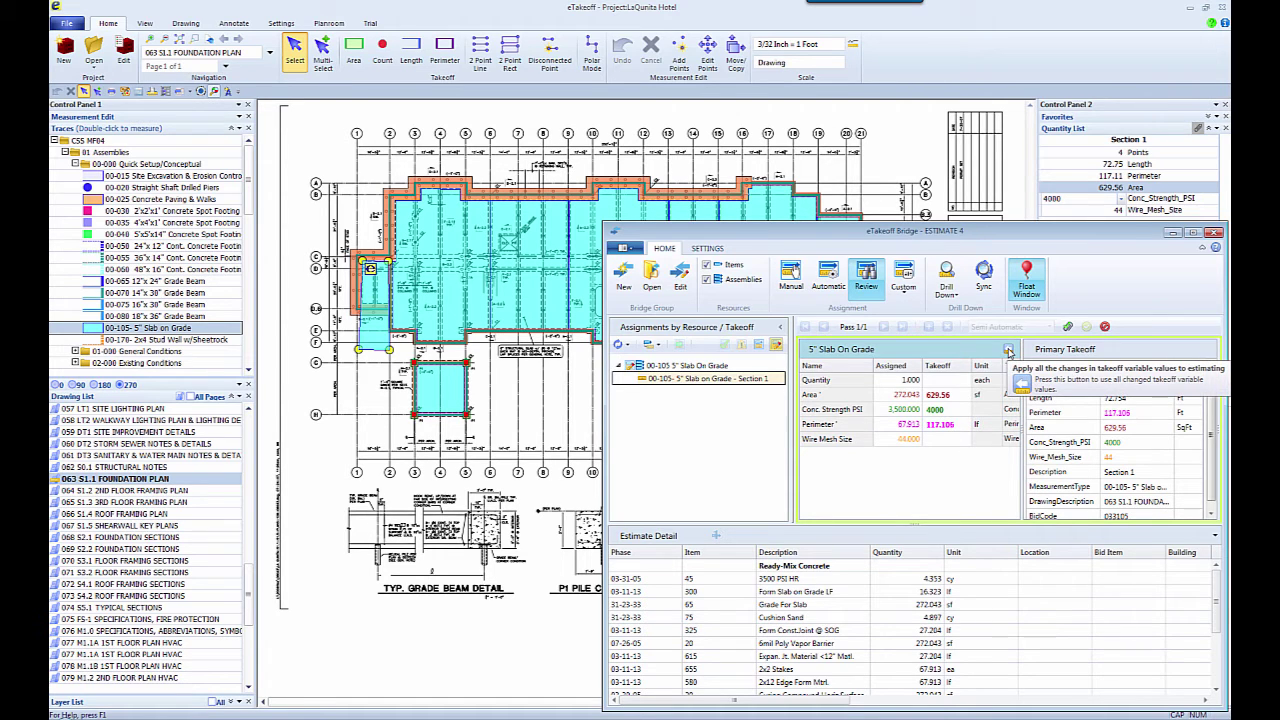
left_click(1009, 351)
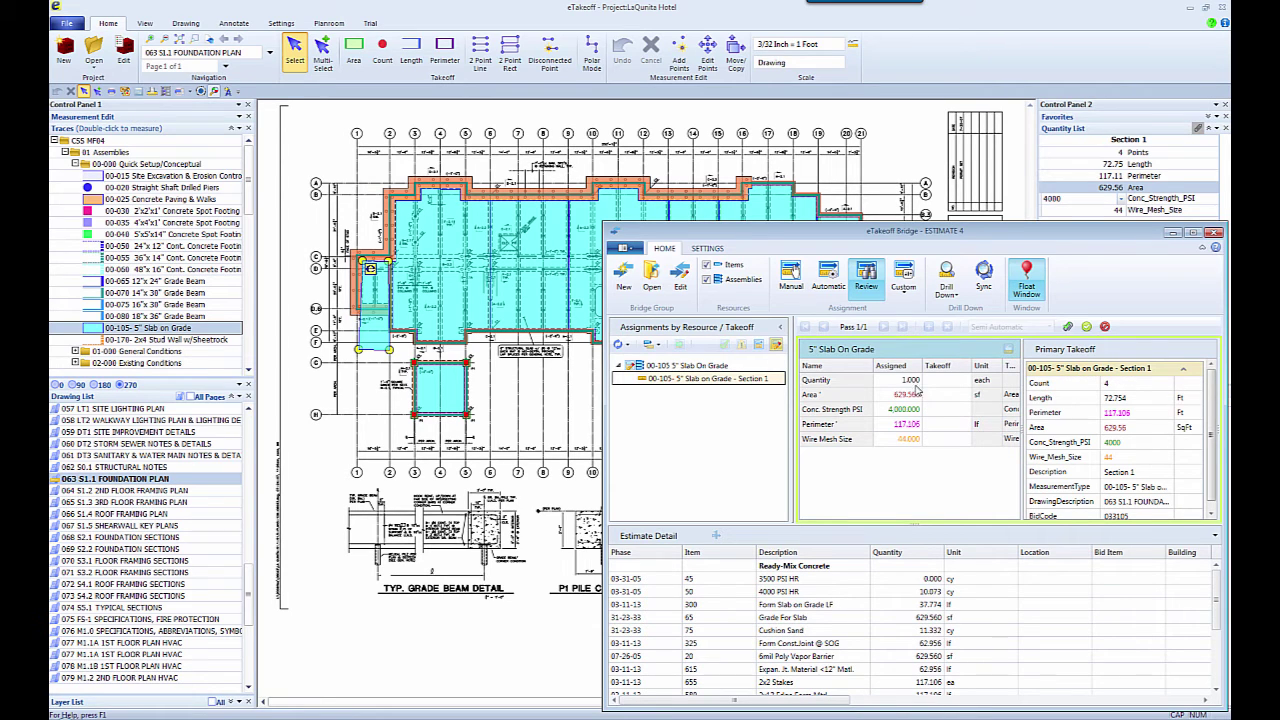
Rename the assembly to 5" Slab On Grade - CHANGED and save the updated assignment to the estimate.
left_click(895, 349)
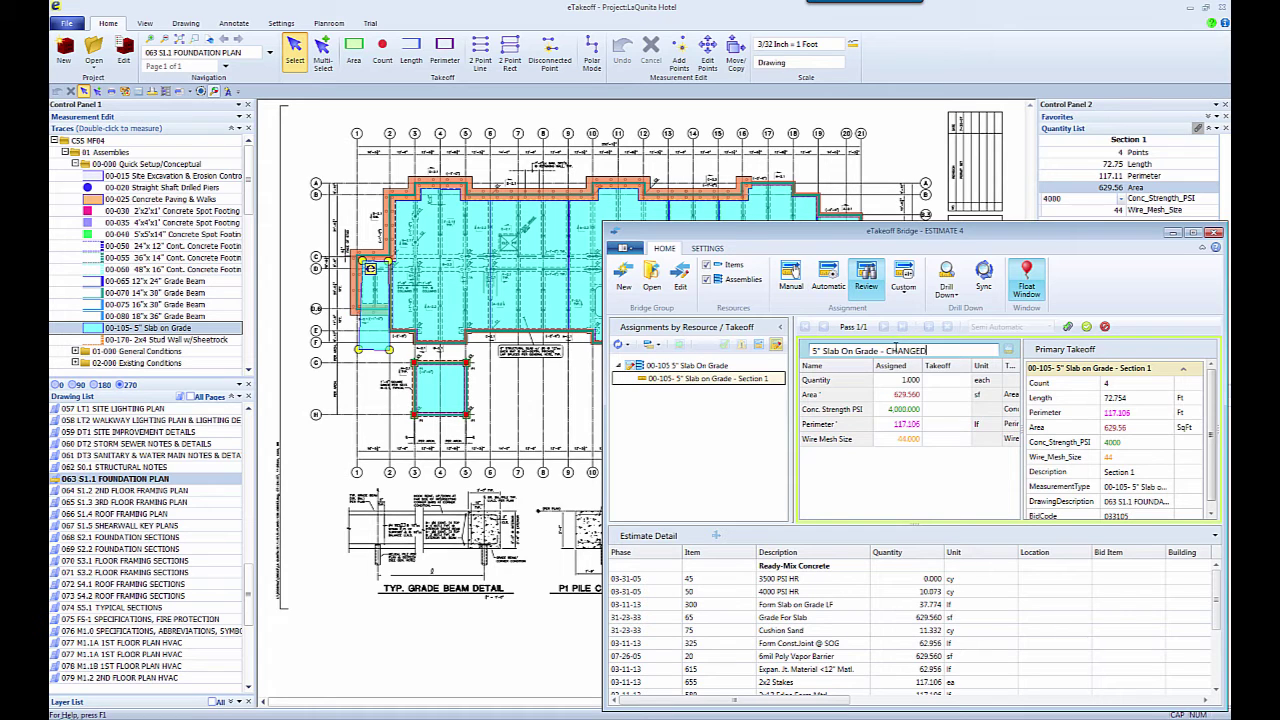
key("Return")
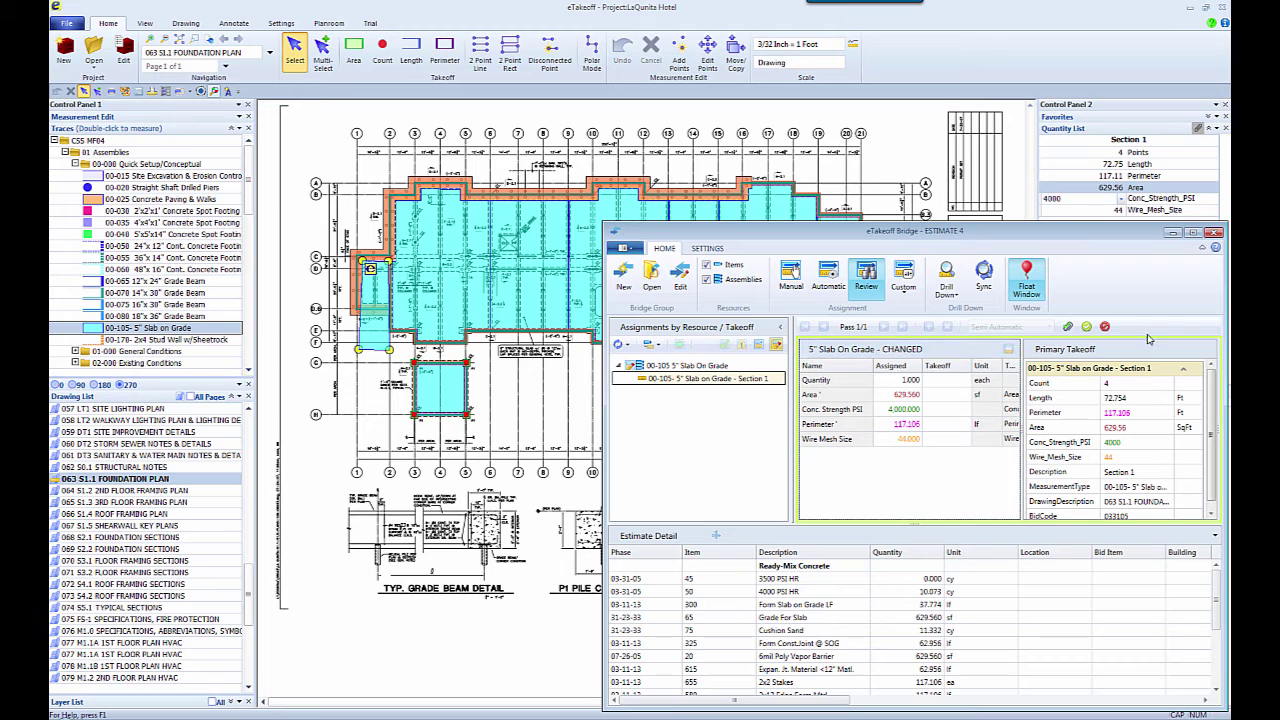
left_click(1087, 327)
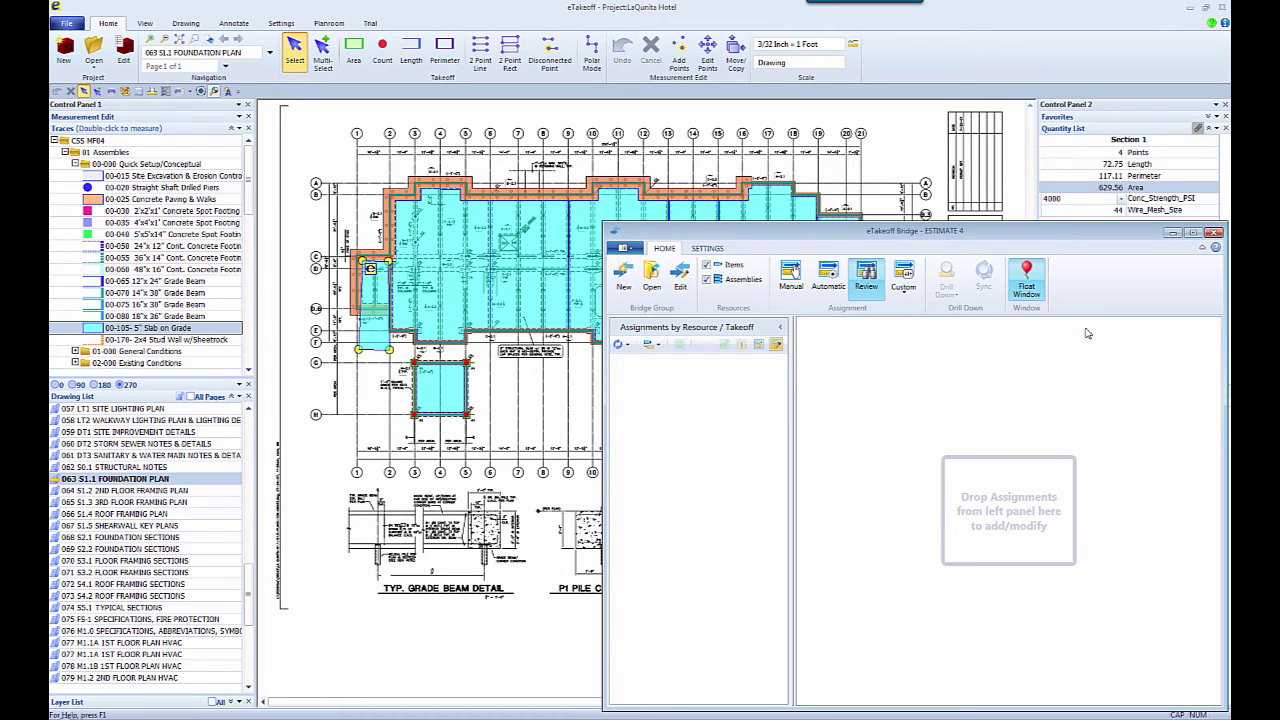
Close the current bridge and switch to Sage Estimating, minimizing the eTakeoff Bridge window.
left_click(624, 247)
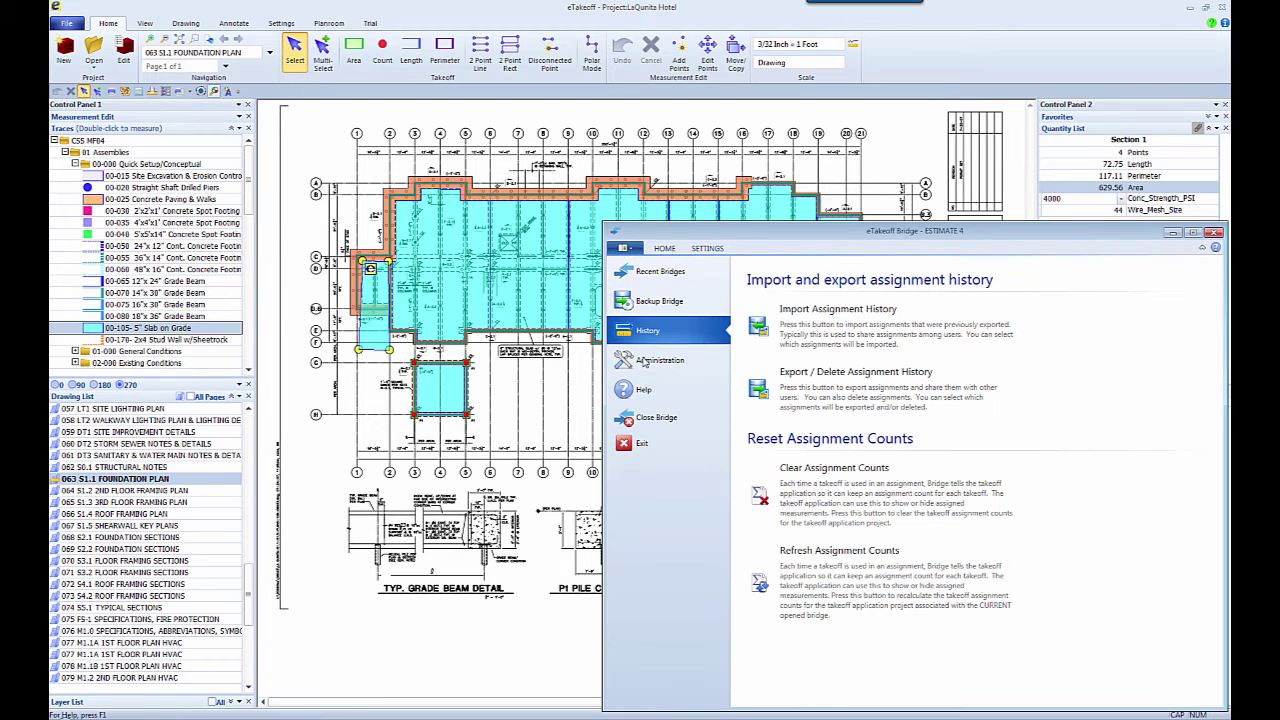
left_click(657, 418)
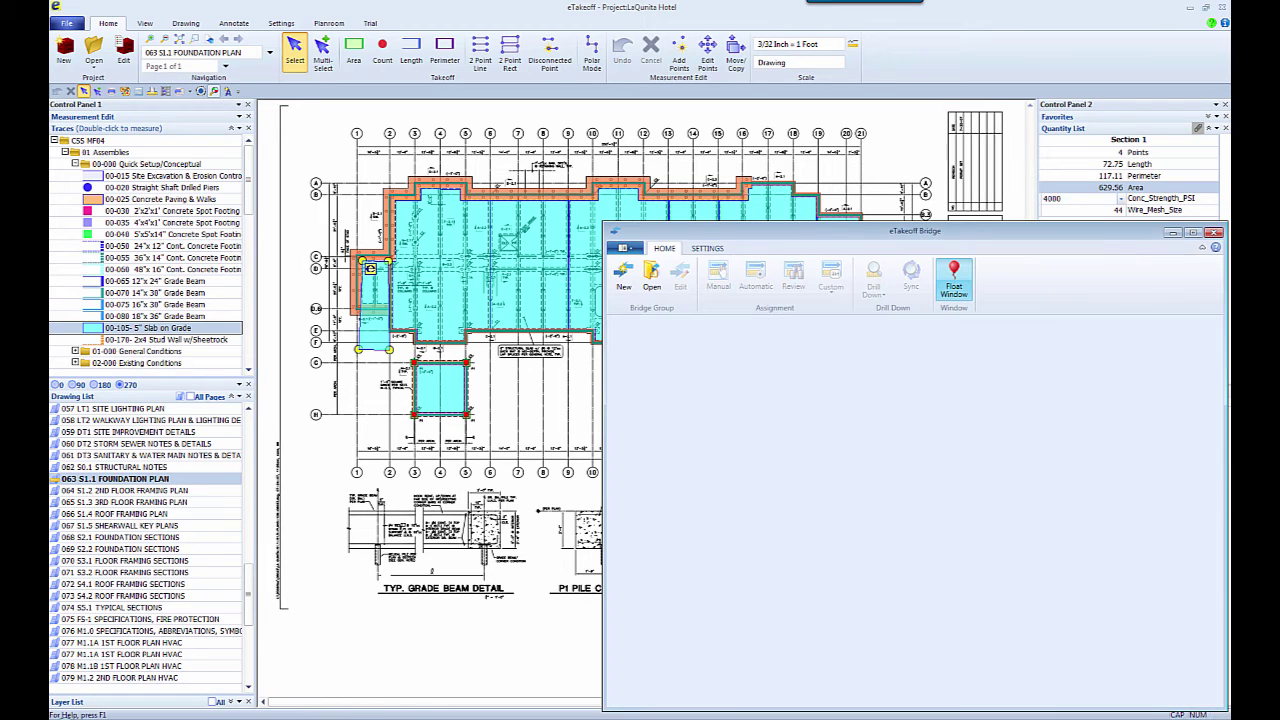
key("alt+Tab")
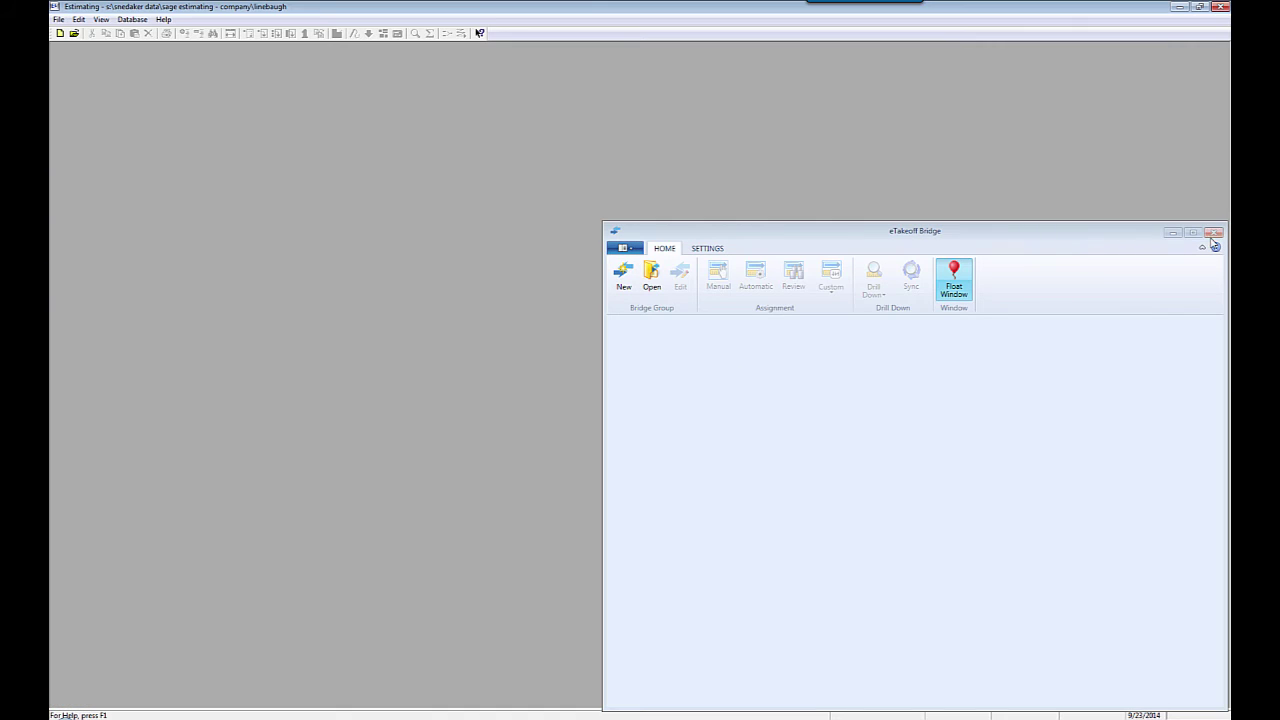
left_click(1173, 233)
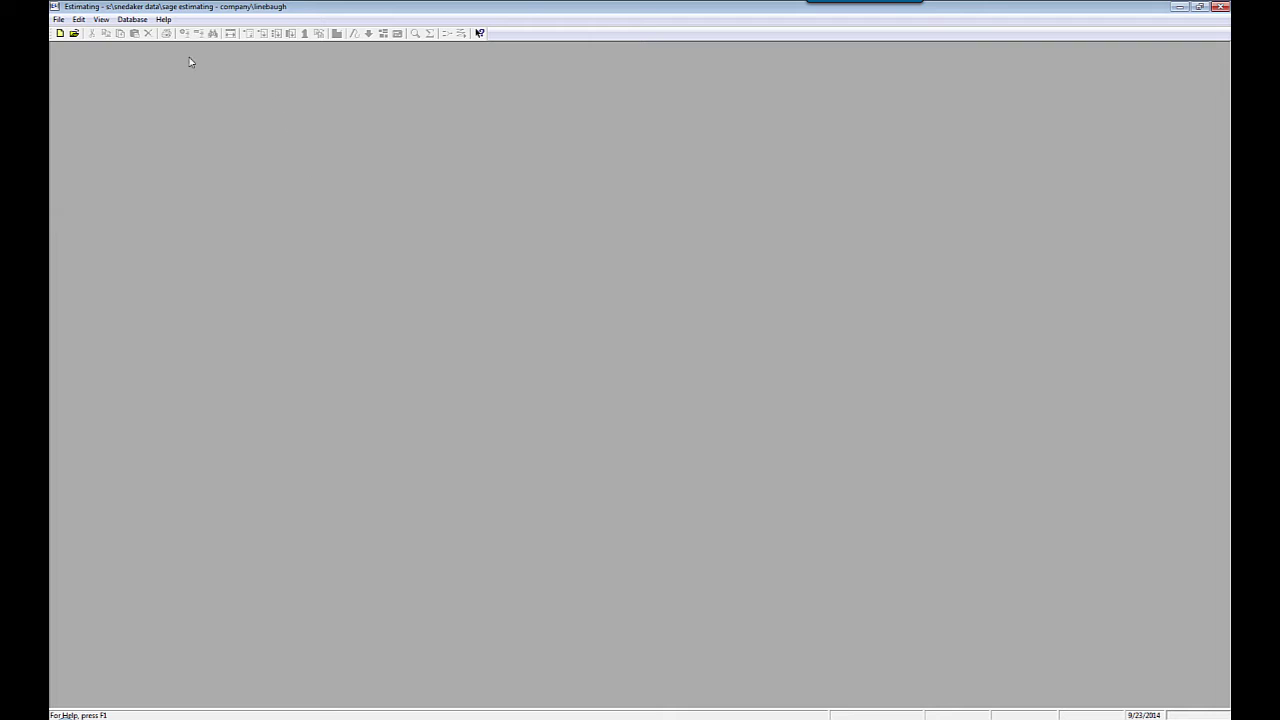
Open Estimate 4.PEE and show its spreadsheet in assembly order.
left_click(74, 33)
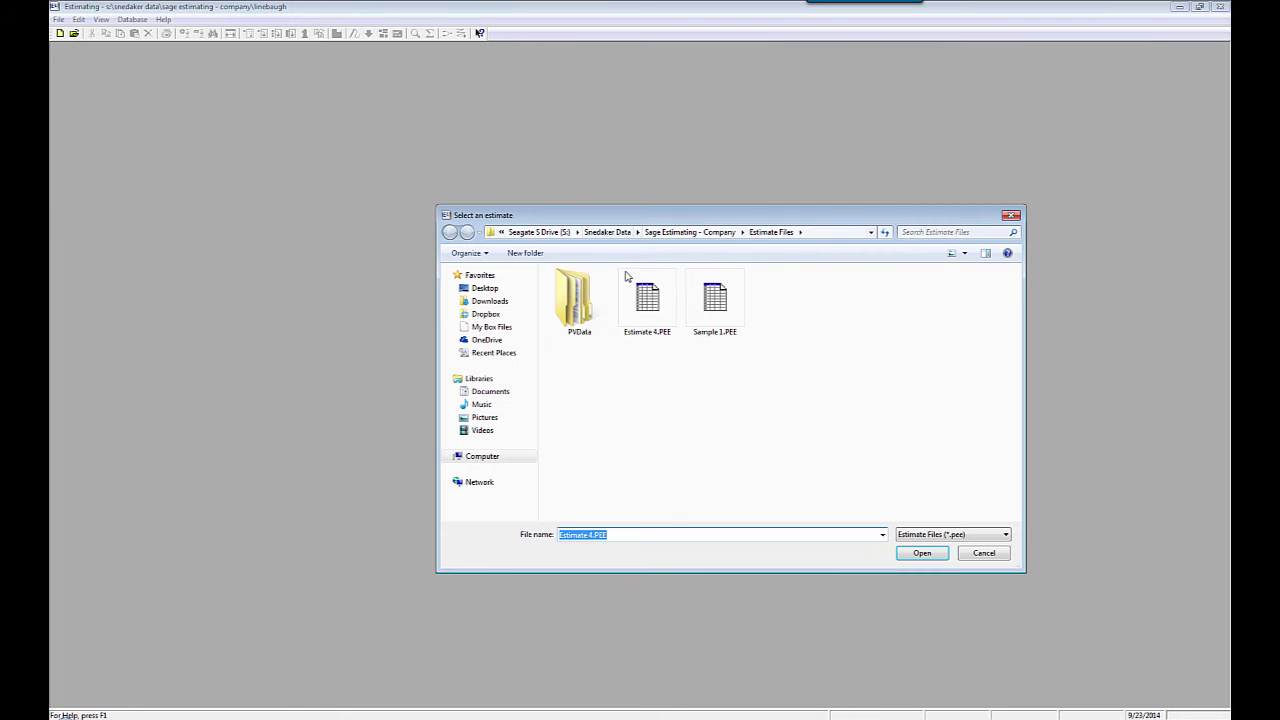
double_click(643, 296)
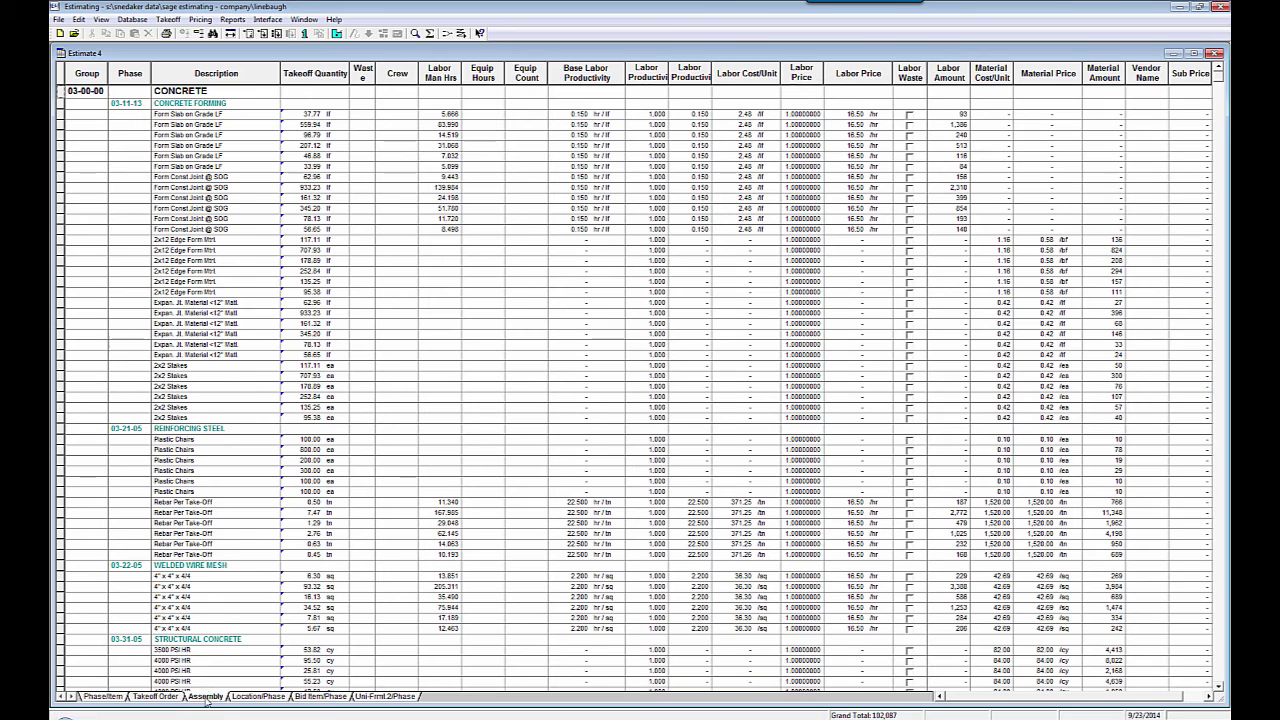
left_click(206, 698)
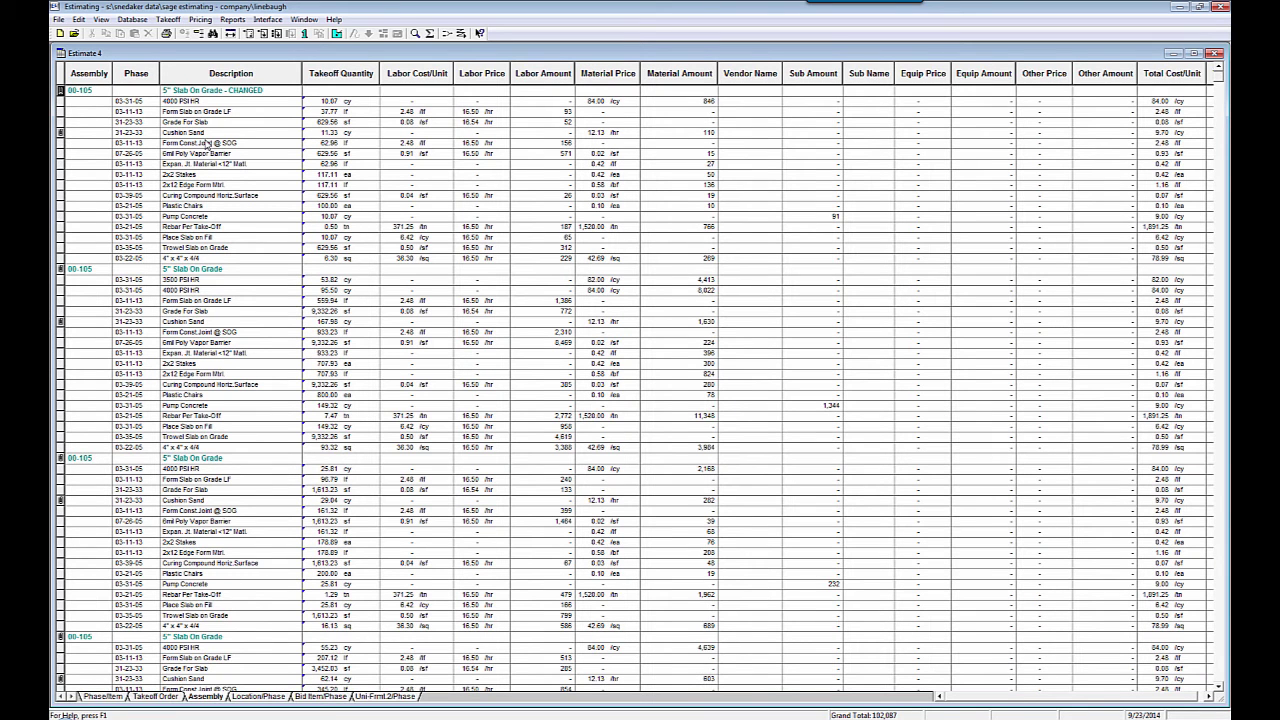
right_click(201, 271)
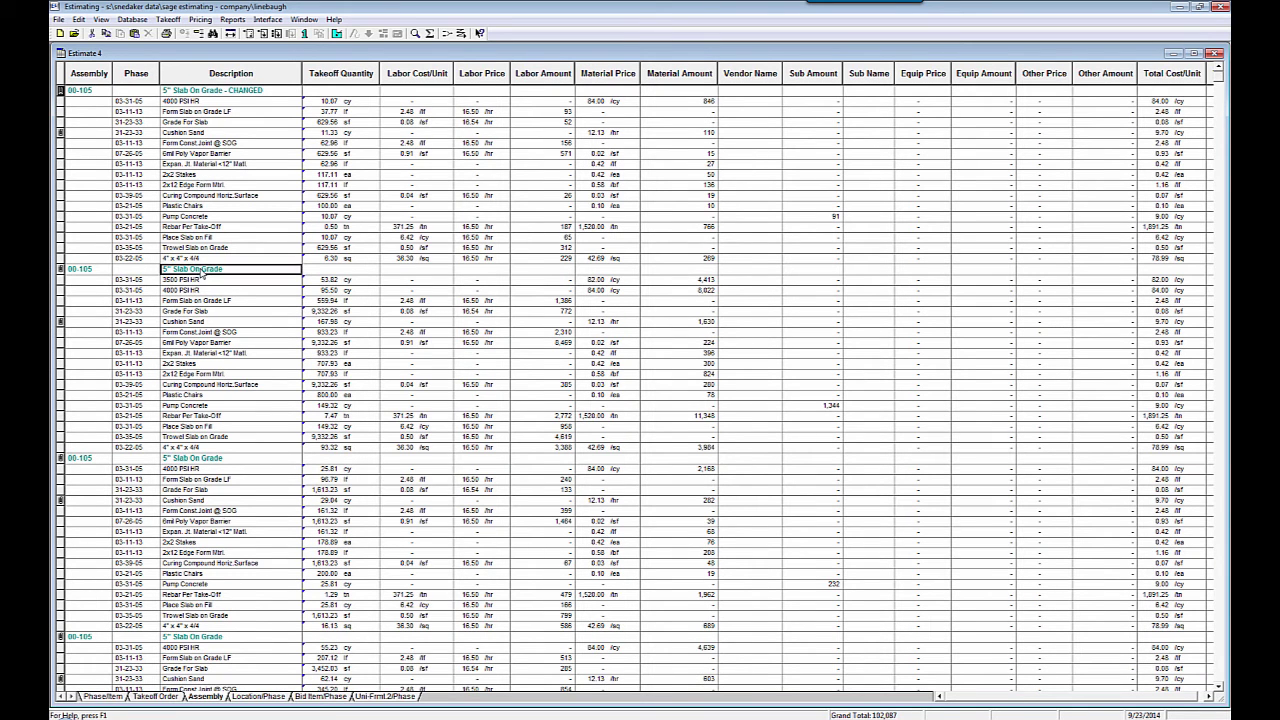
left_click(256, 401)
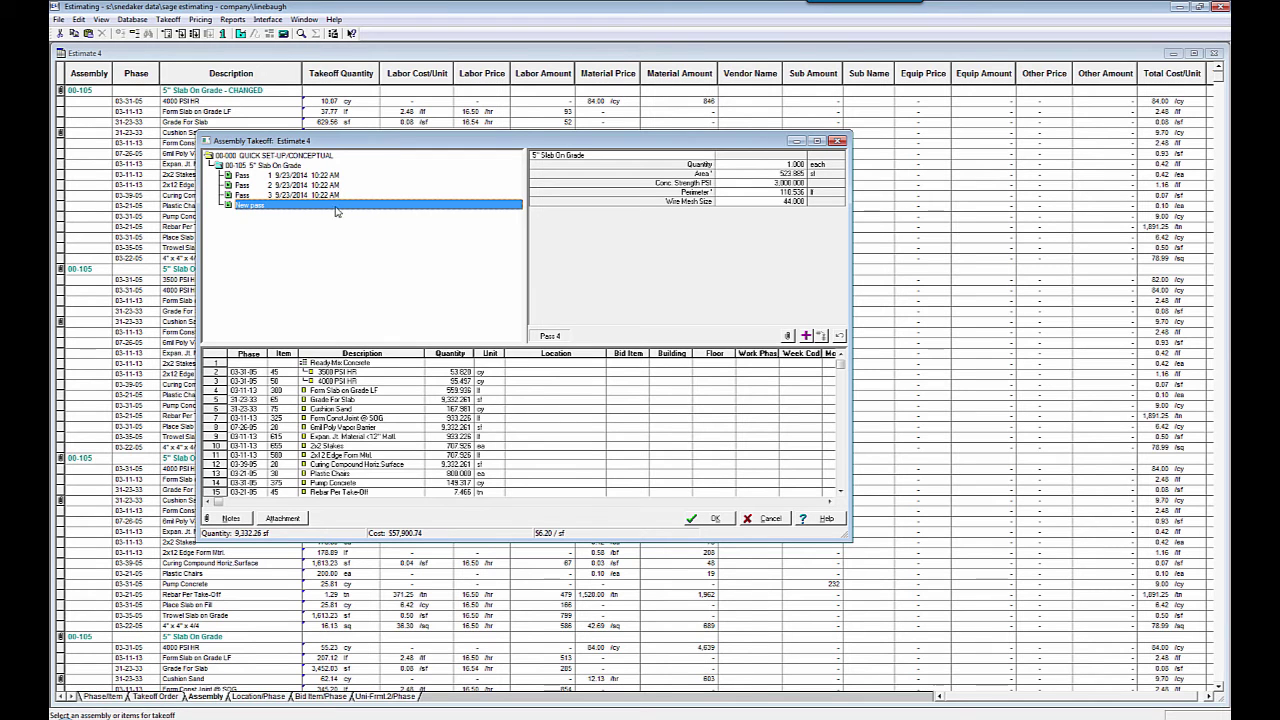
left_click(837, 141)
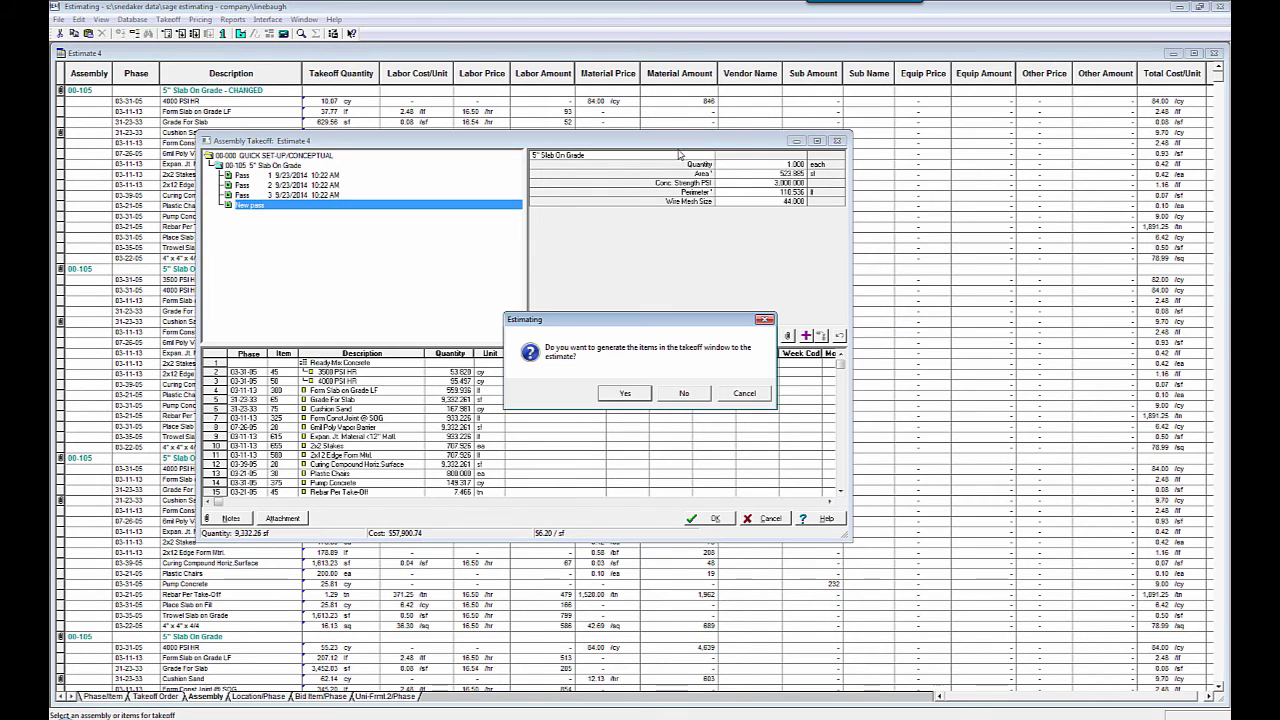
left_click(672, 396)
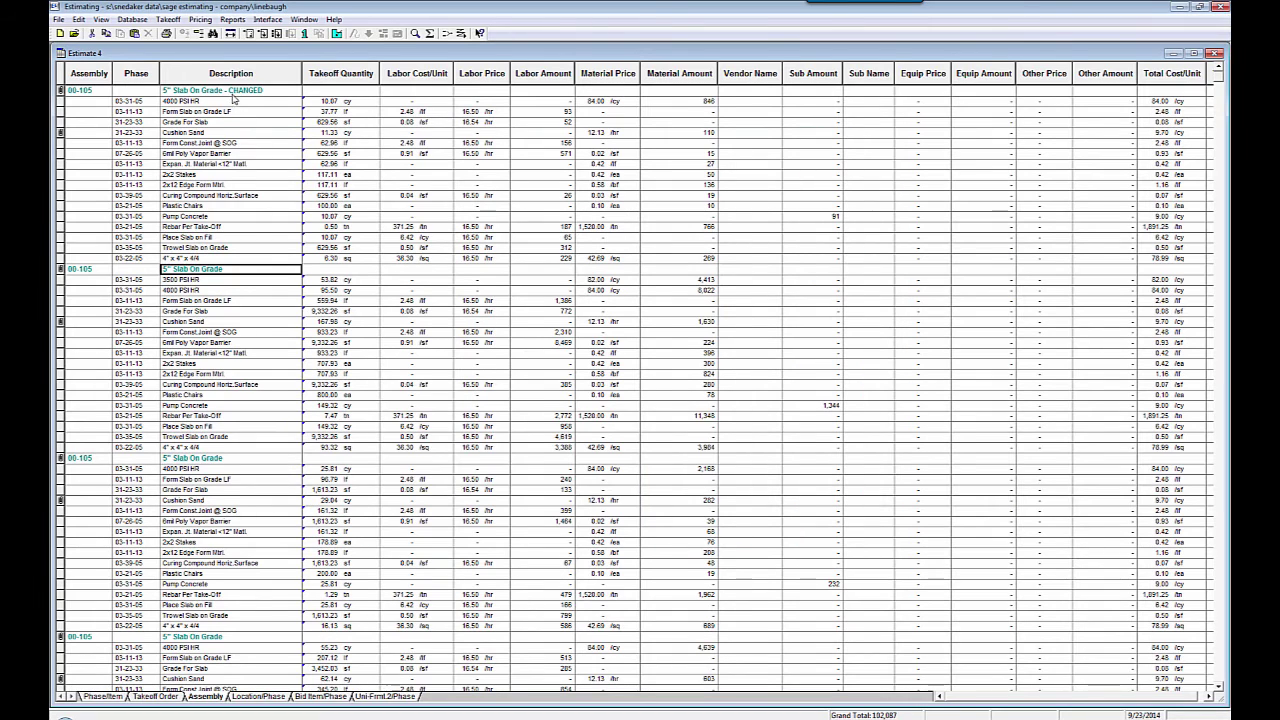
Review the values of passes 1, 2 and 3 of the 5" Slab On Grade - CHANGED assembly, then cancel the takeoff window.
left_click(233, 92)
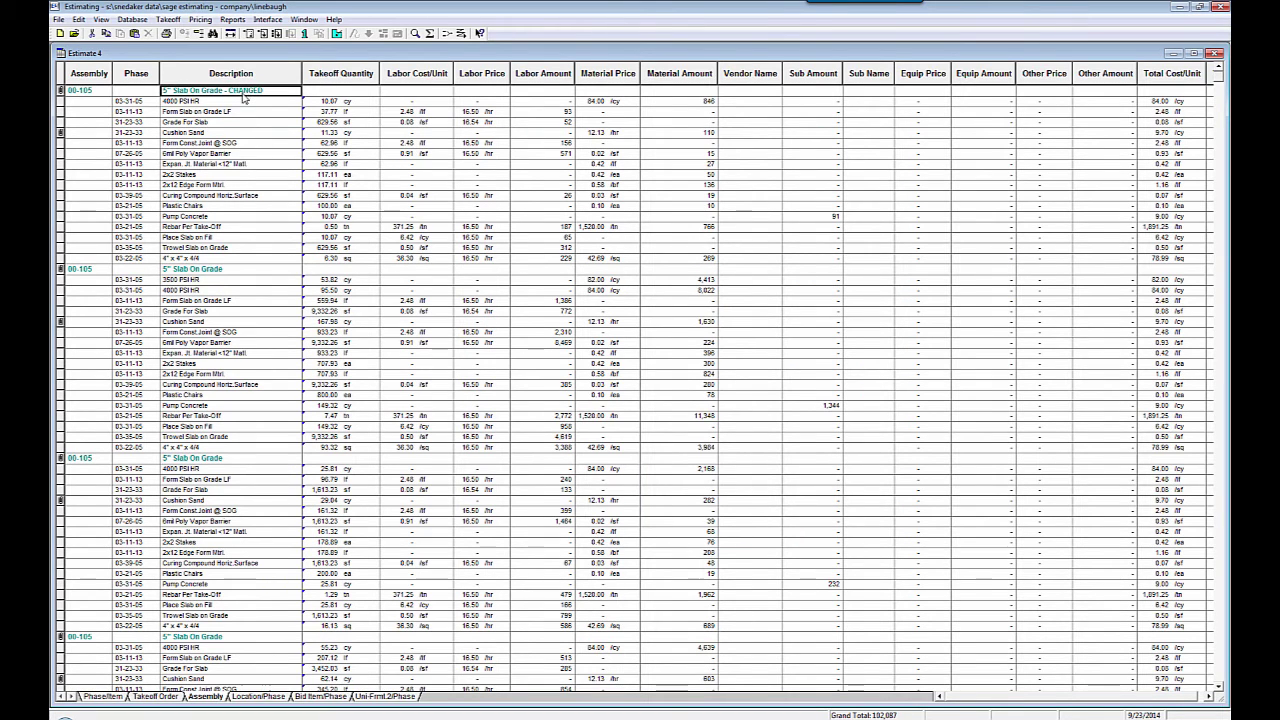
right_click(243, 96)
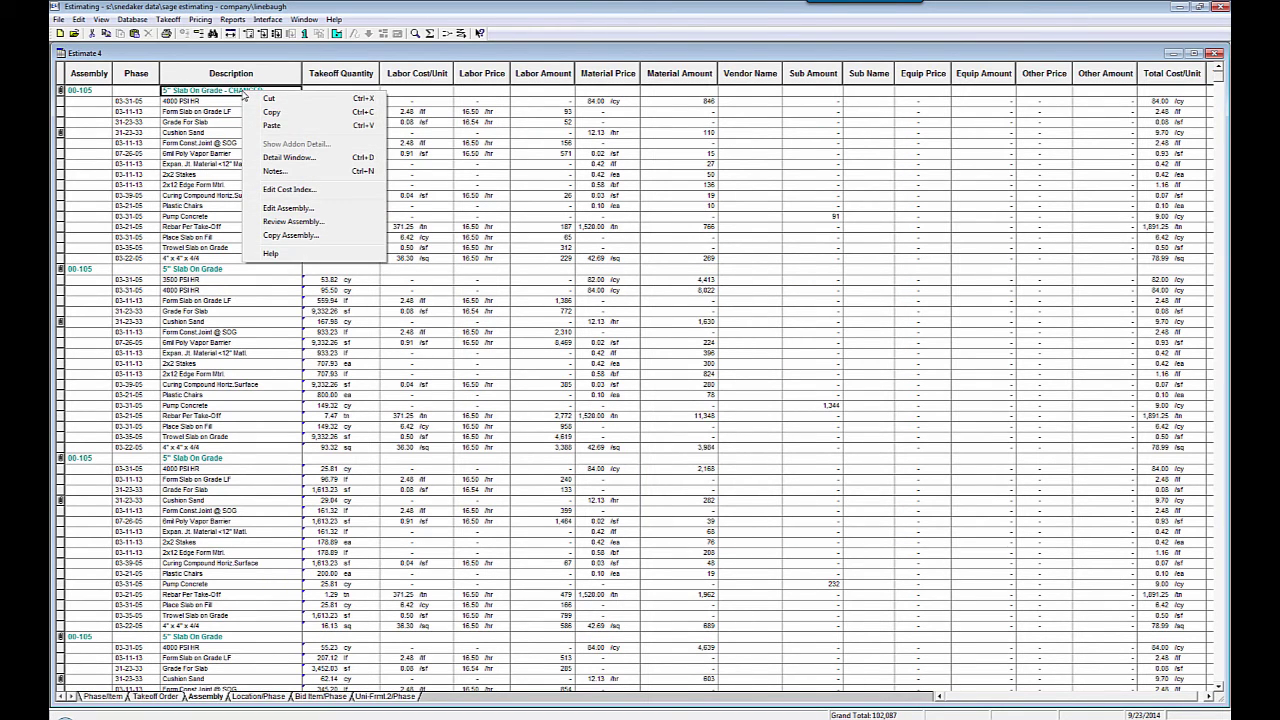
left_click(295, 225)
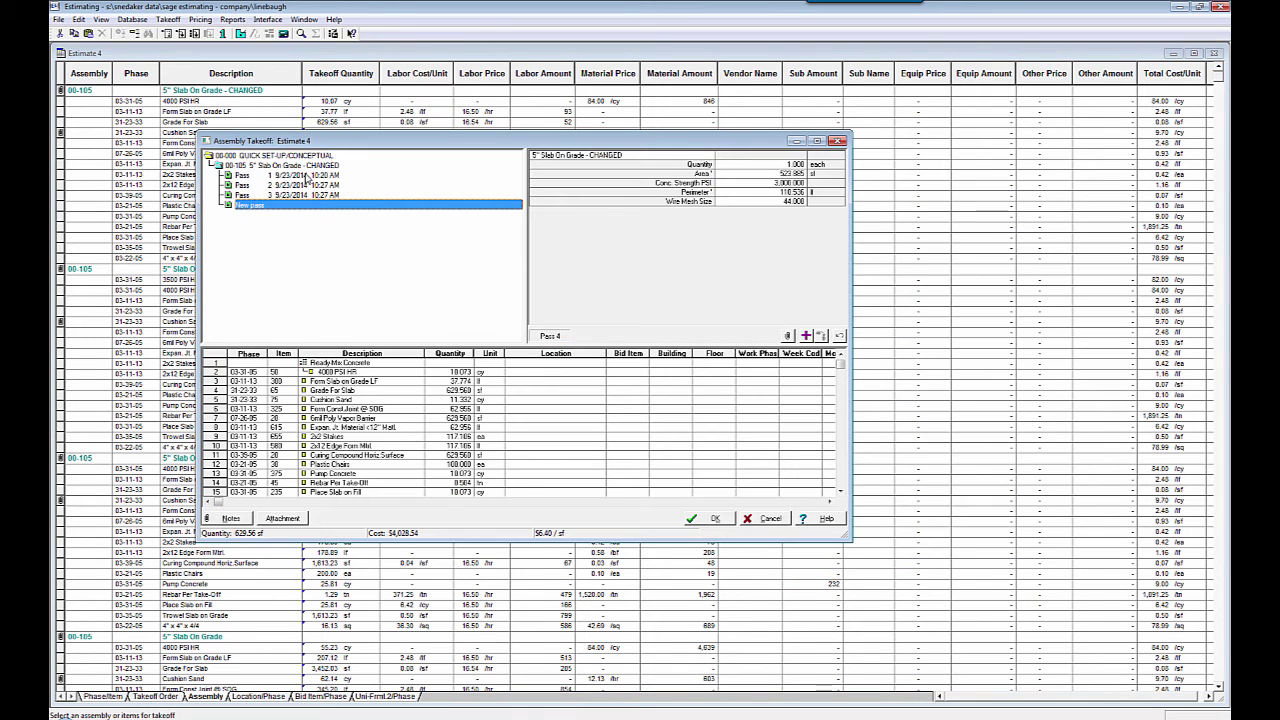
left_click(309, 177)
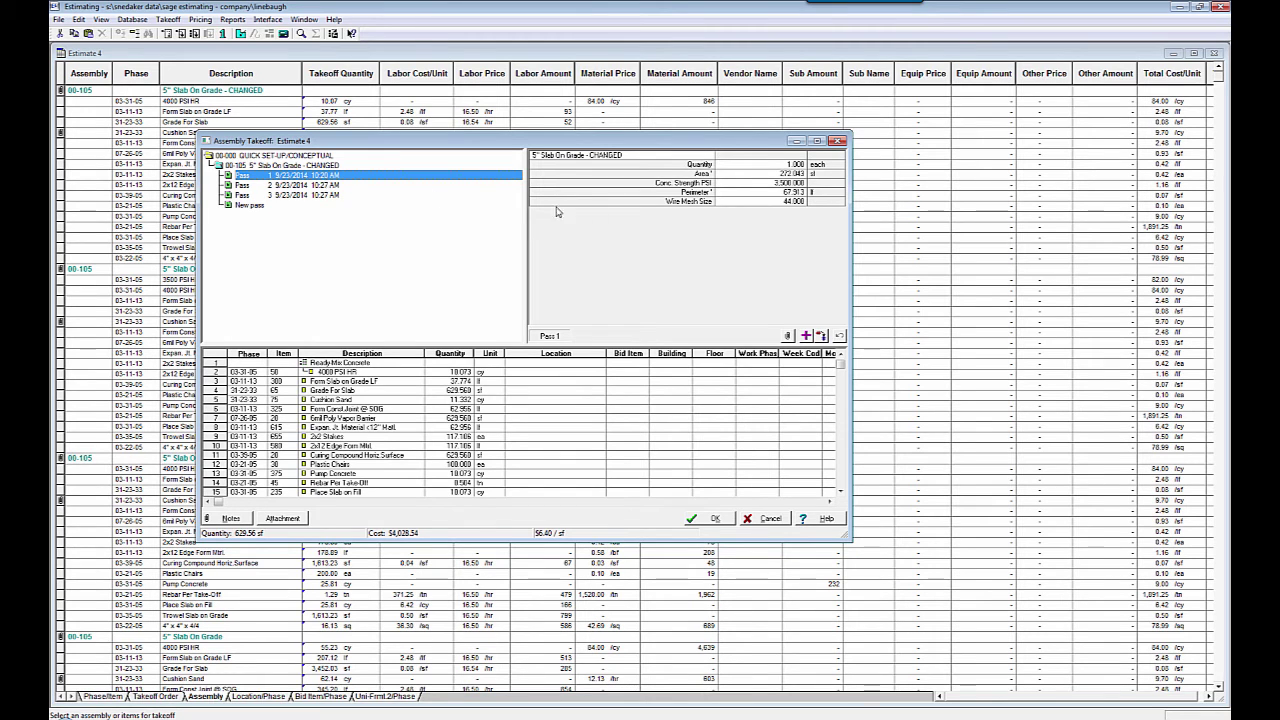
left_click(312, 186)
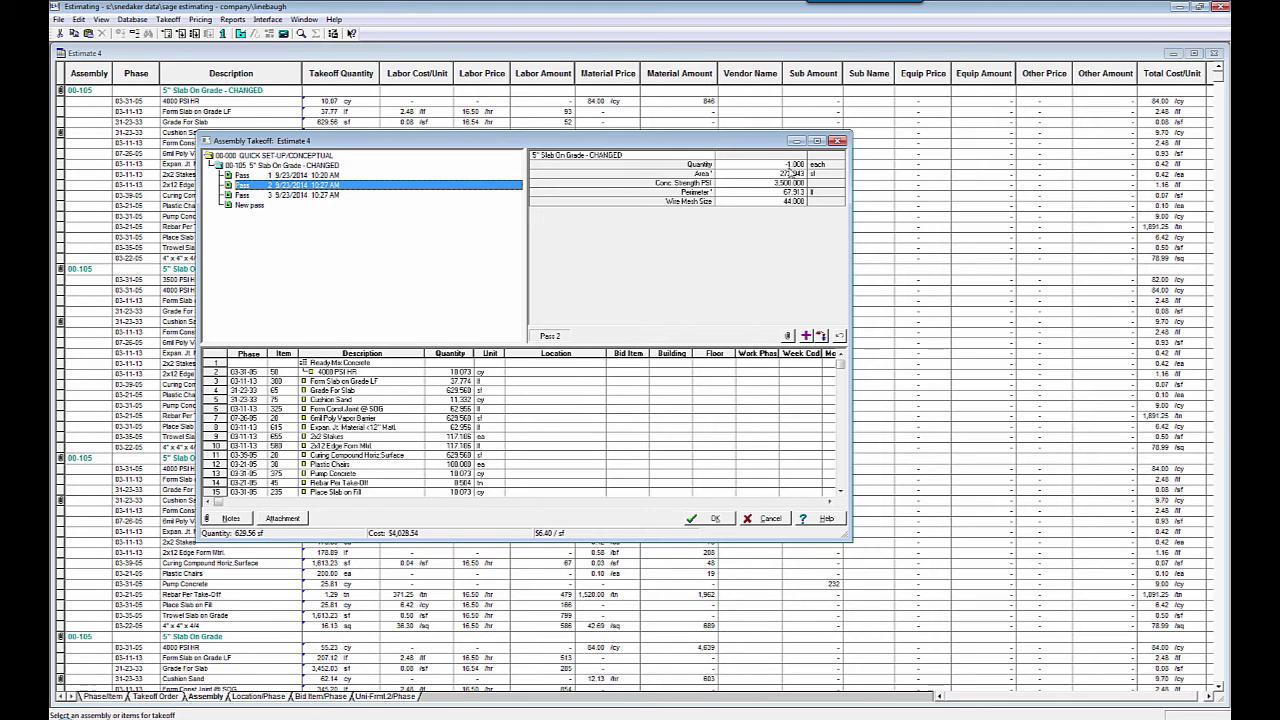
left_click(337, 196)
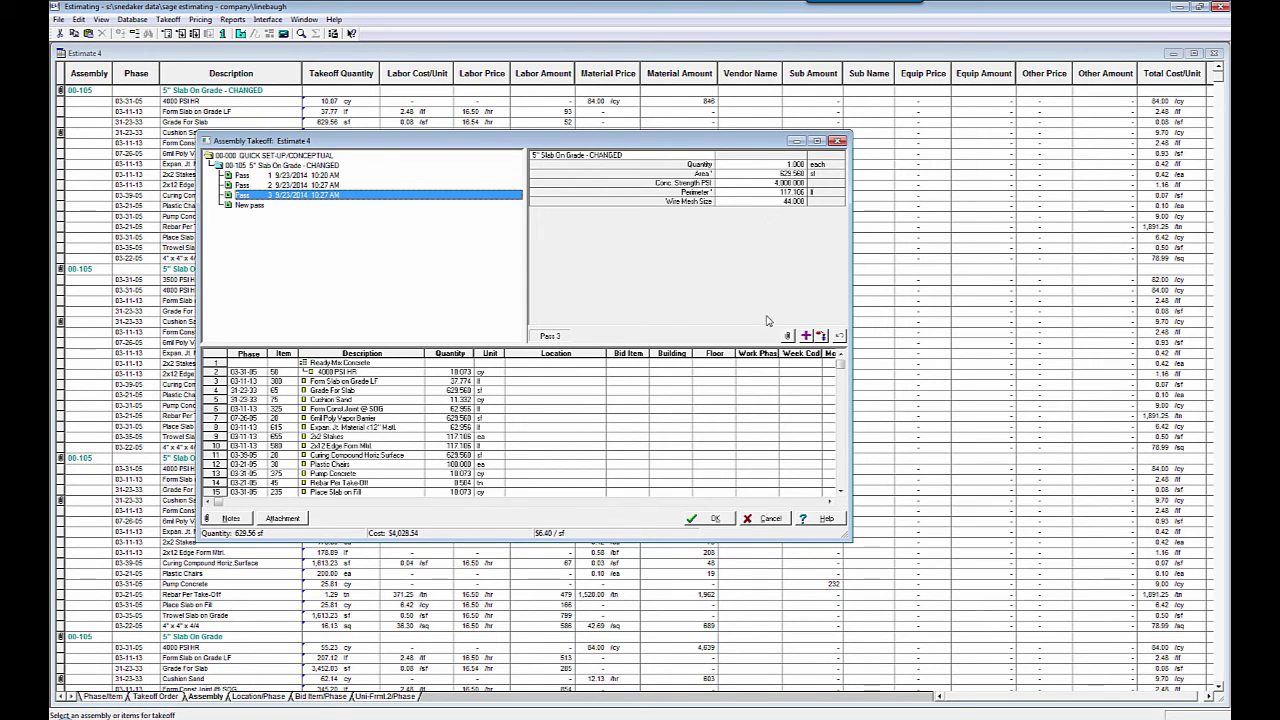
left_click(771, 519)
left_click(771, 519)
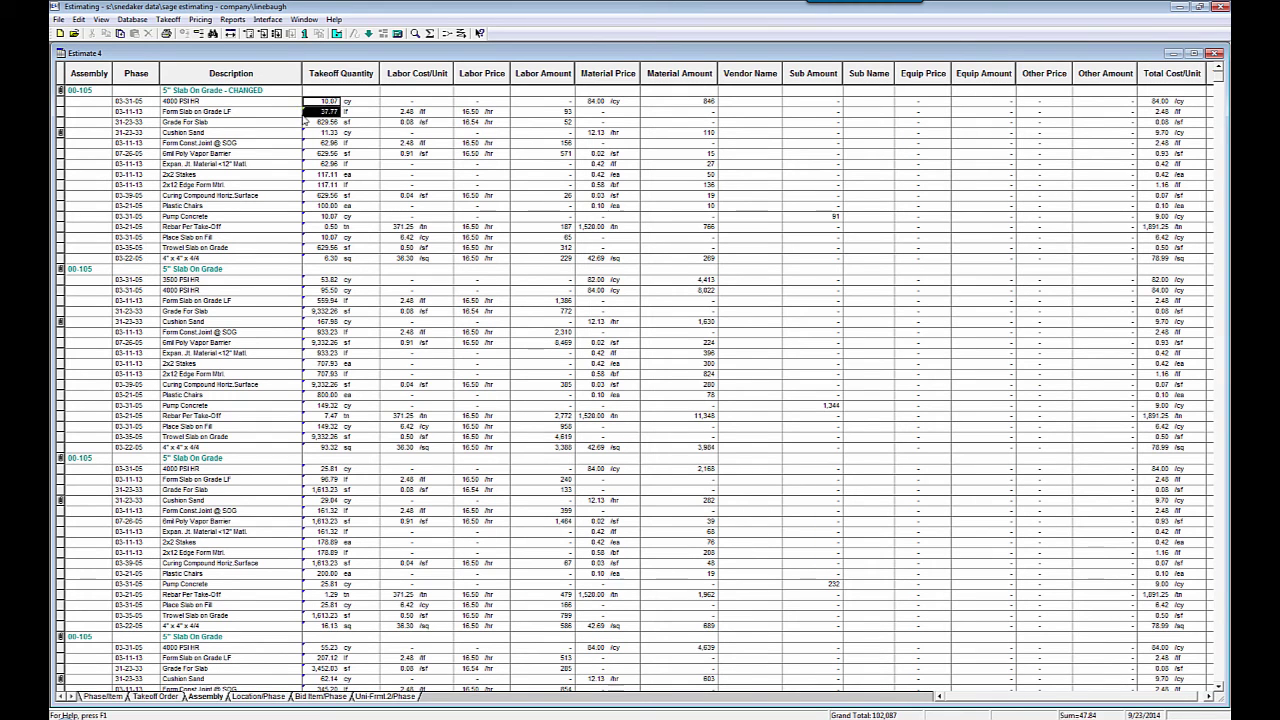
Drill down to eTakeoff Bridge from the Grade For Slab takeoff quantity of the changed slab assembly.
left_click(308, 121)
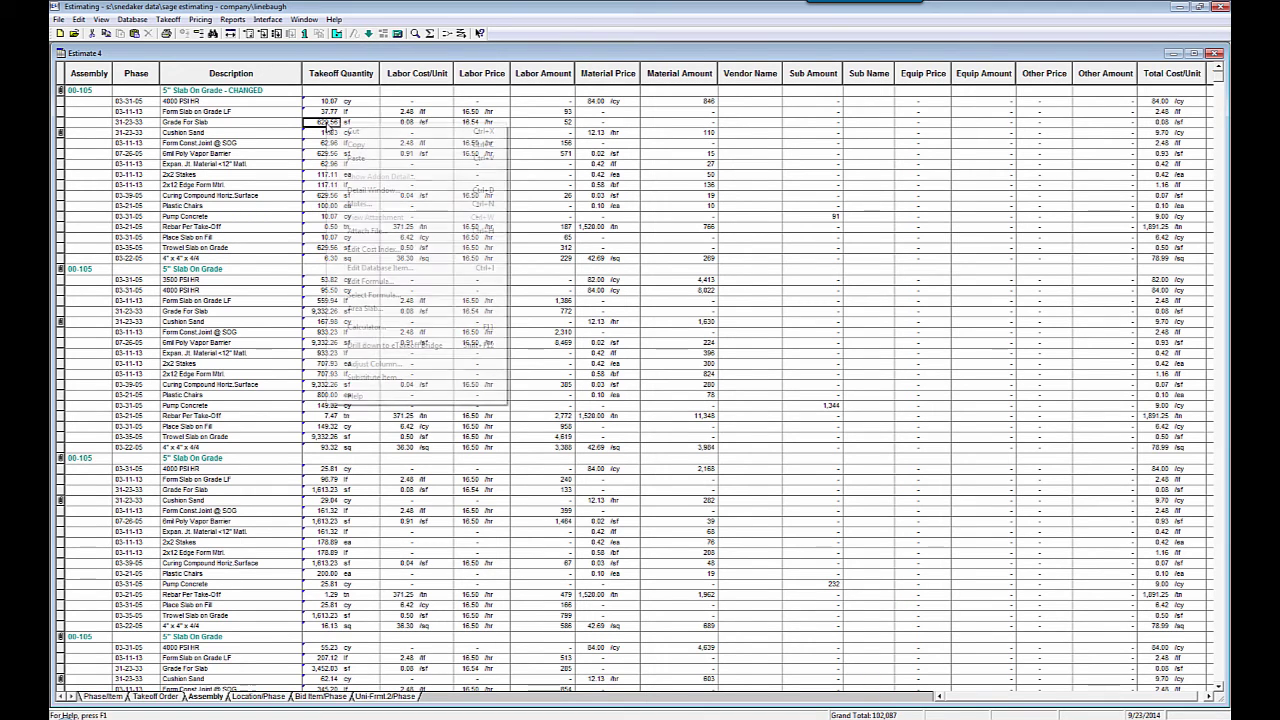
right_click(327, 126)
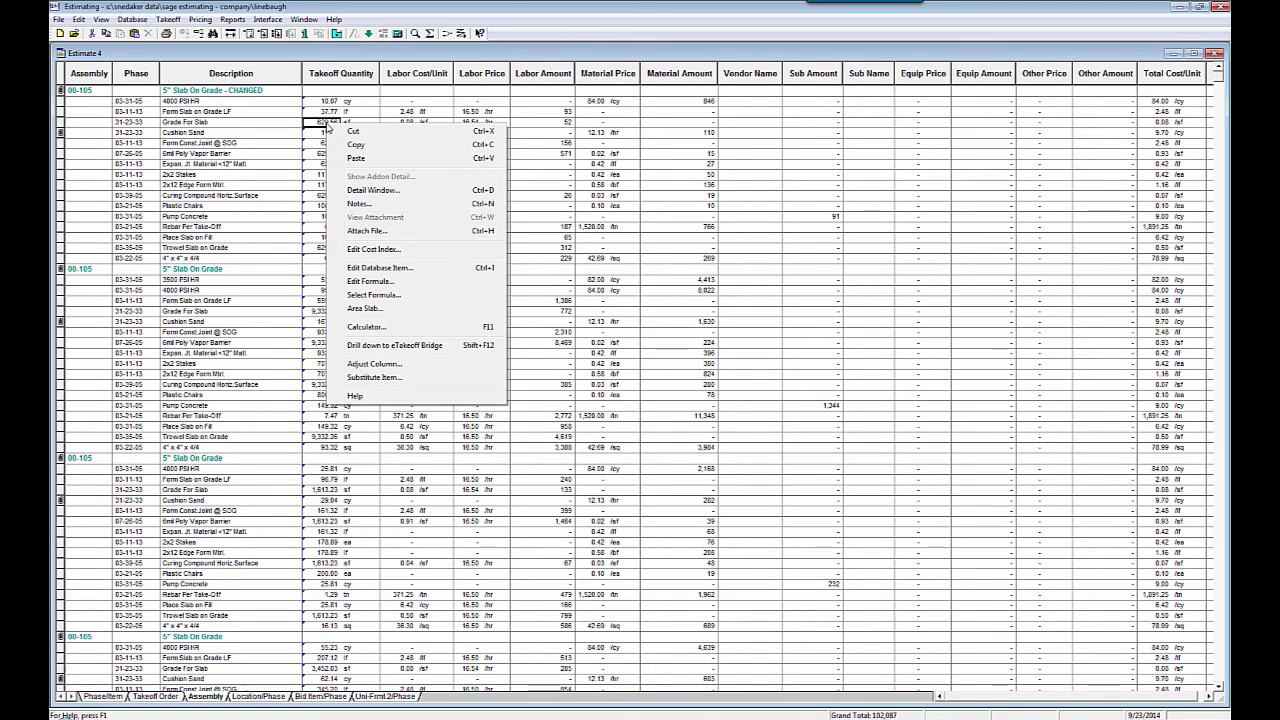
left_click(383, 346)
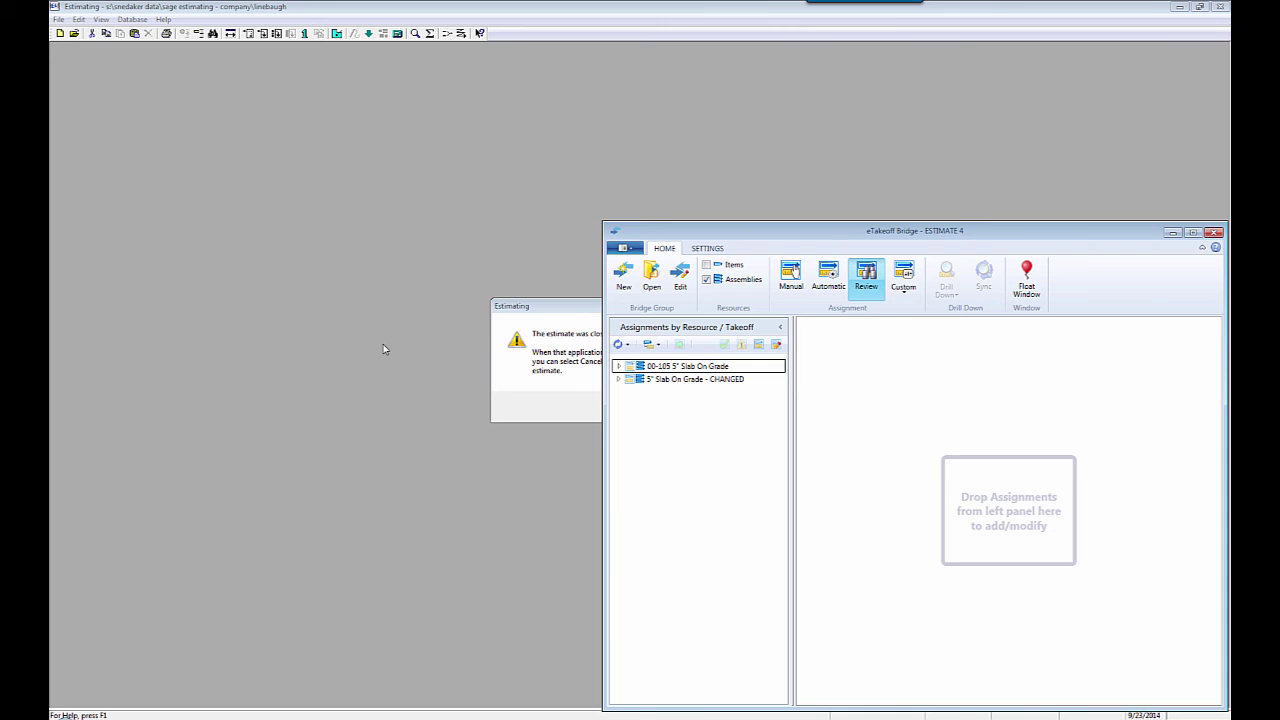
Drill down from the Section 1 assignment under 5" Slab On Grade - CHANGED to its measurement on the foundation plan.
left_click(665, 381)
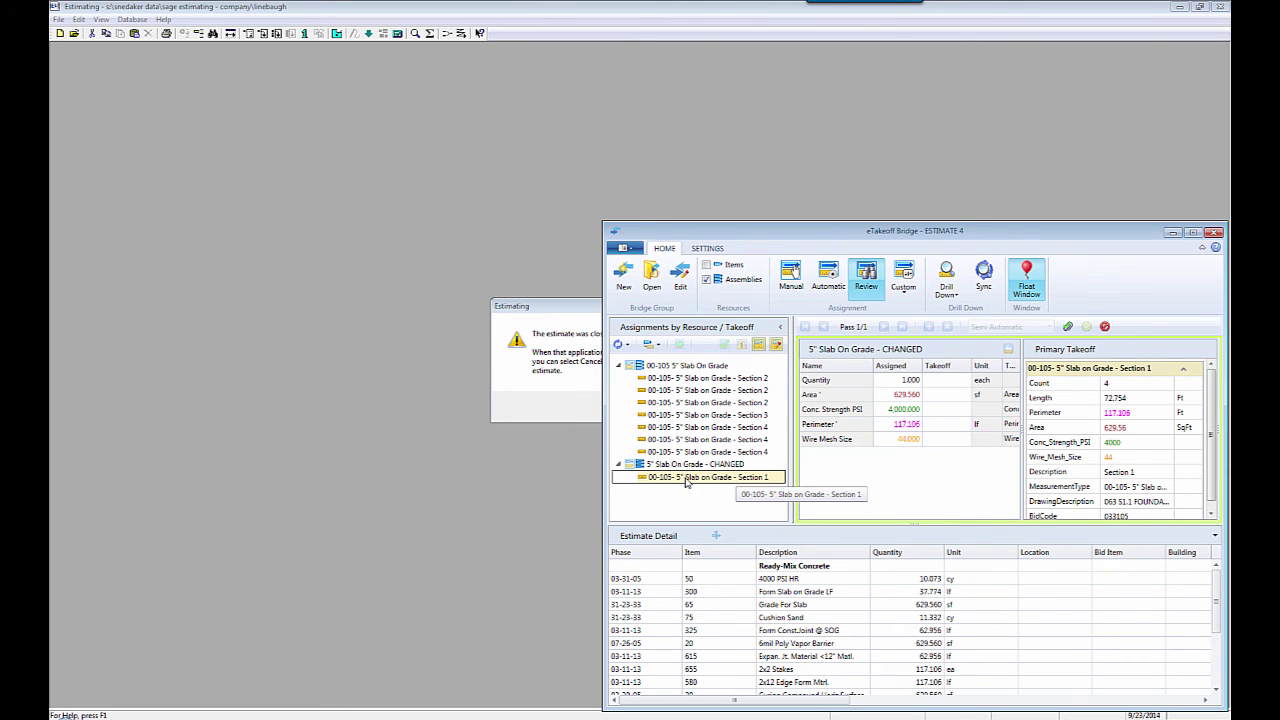
right_click(685, 481)
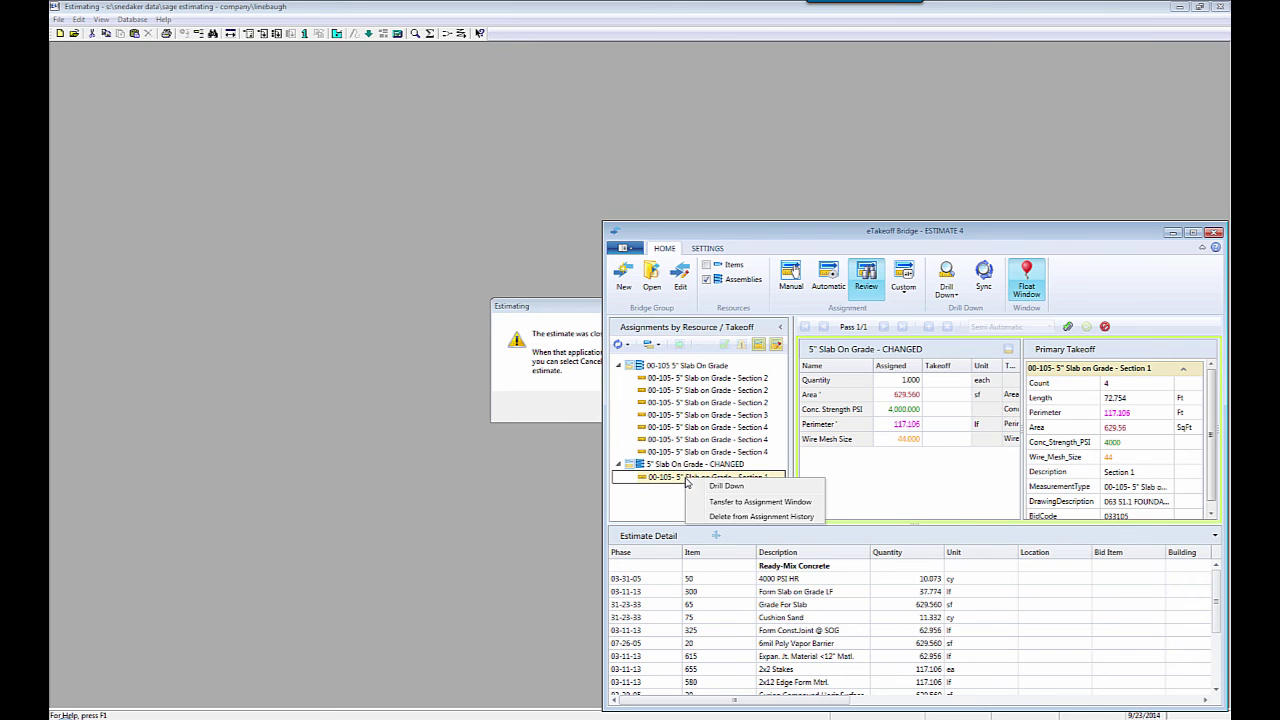
left_click(726, 491)
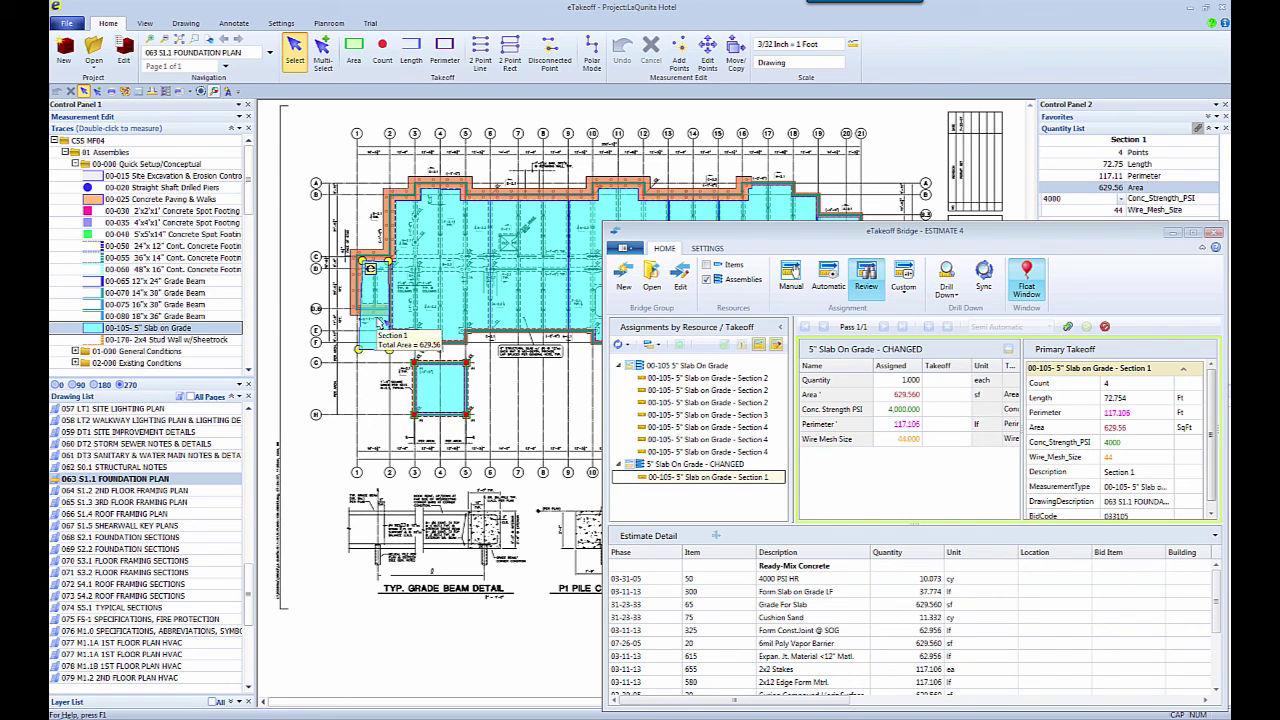
left_click_drag(703, 480, 710, 501)
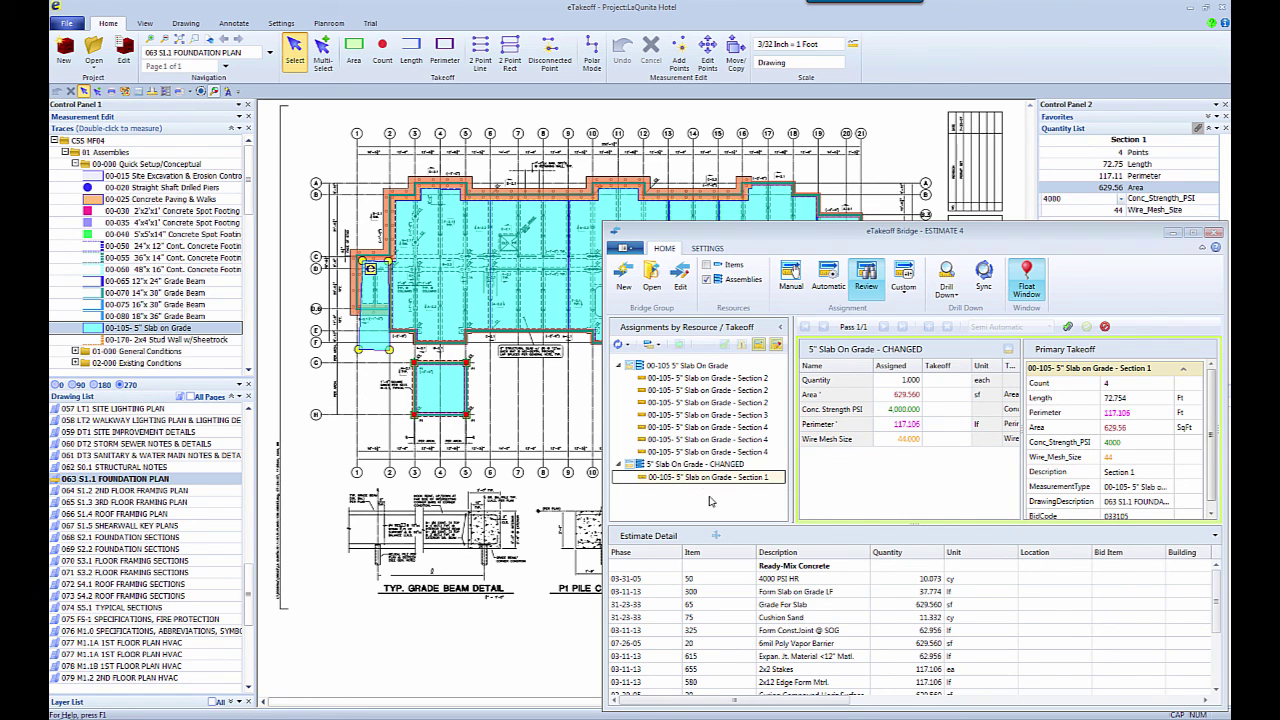